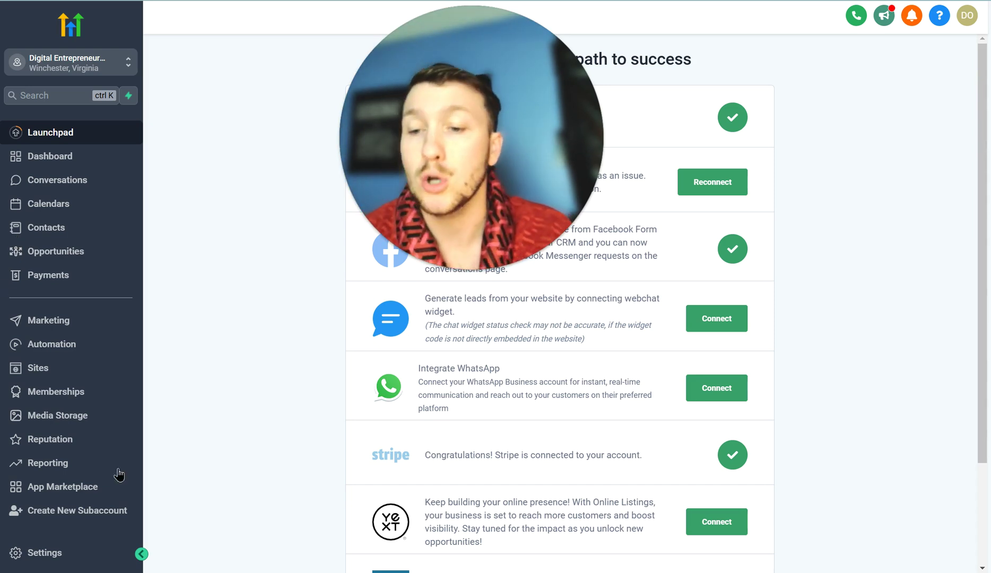
Go to Settings > AI Agents, where the single inbound agent Elizabeth is listed
left_click(92, 555)
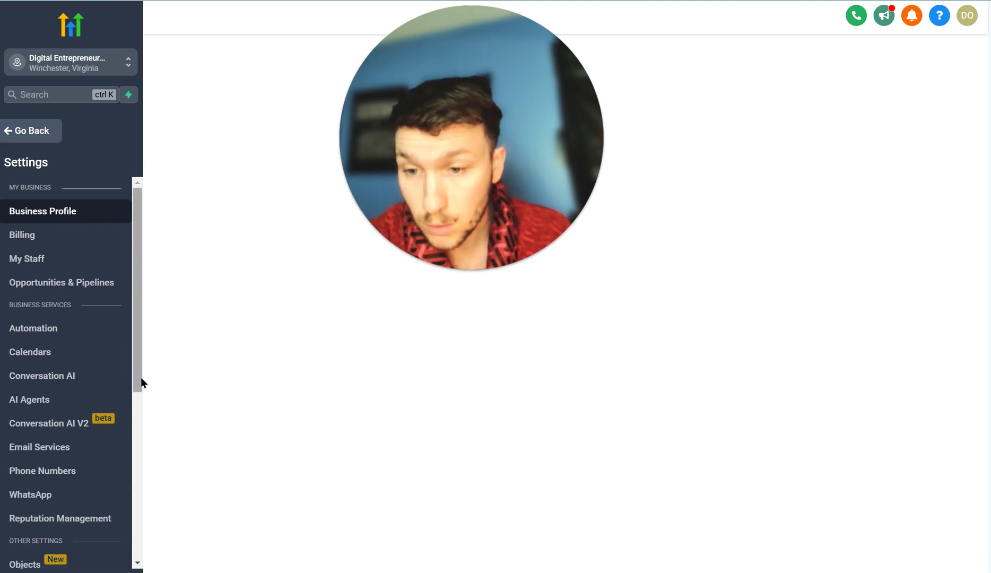
left_click(78, 391)
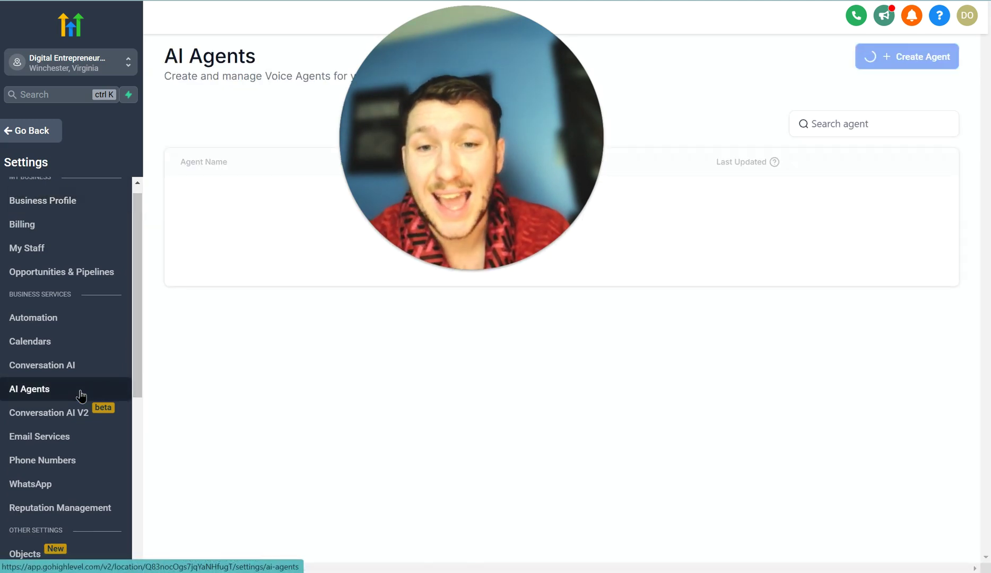
mouse_move(465, 155)
left_mouse_down()
mouse_move(399, 333)
mouse_move(318, 348)
left_mouse_up()
left_click(401, 444)
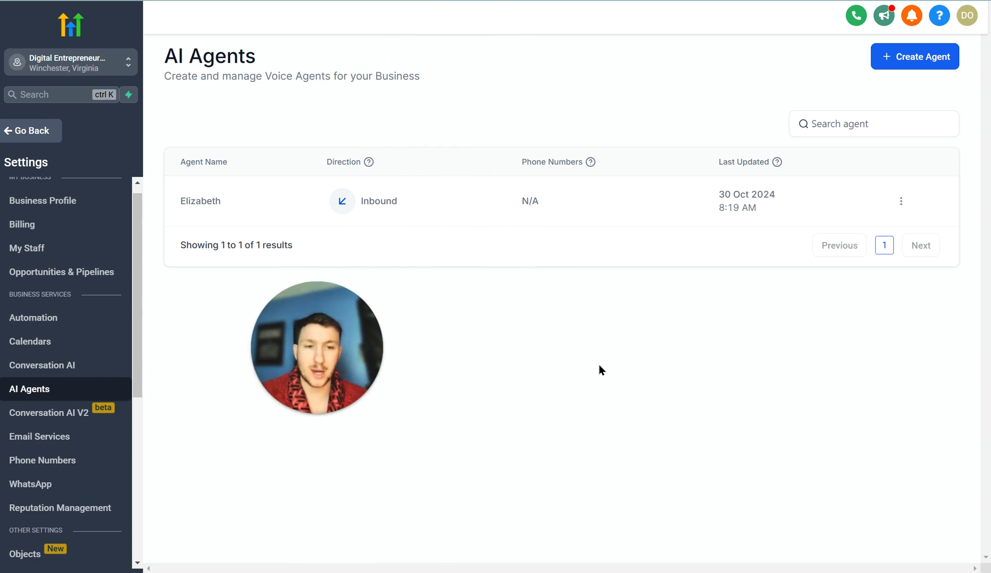
Start a new agent named Tim with business name 'Digital Entrepreneurs'
left_click(925, 61)
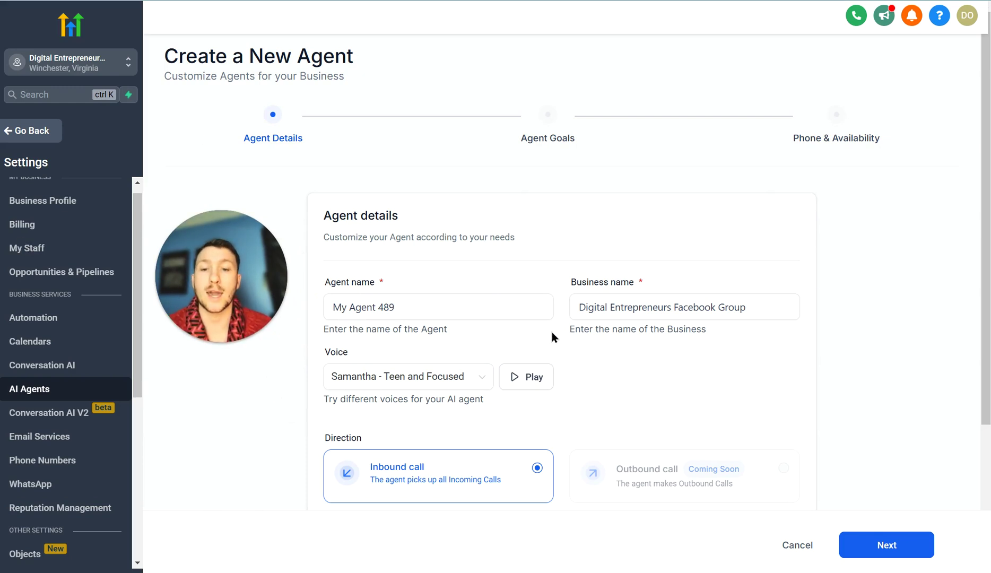
left_click(512, 305)
triple_click(512, 305)
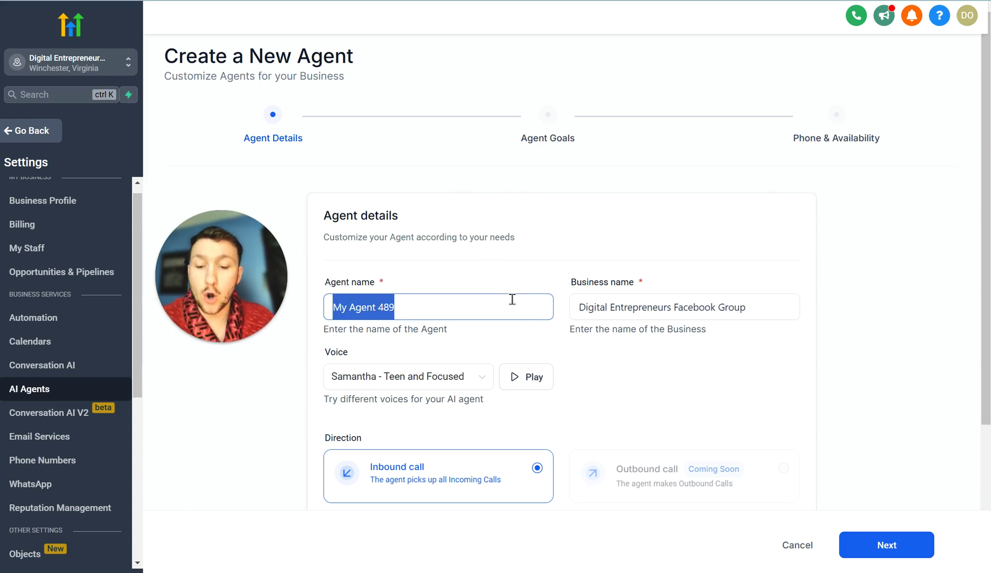
type("Tim")
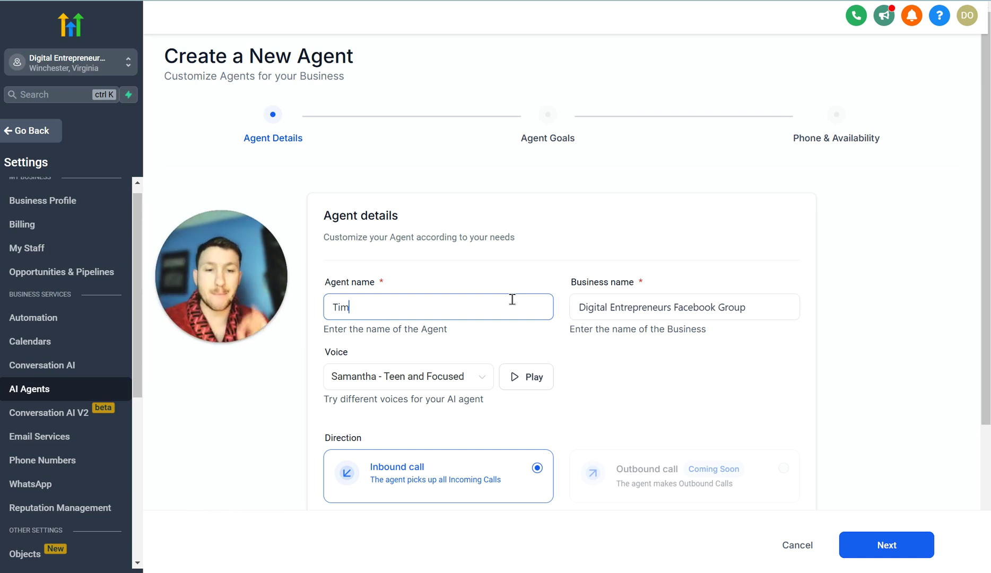
triple_click(679, 307)
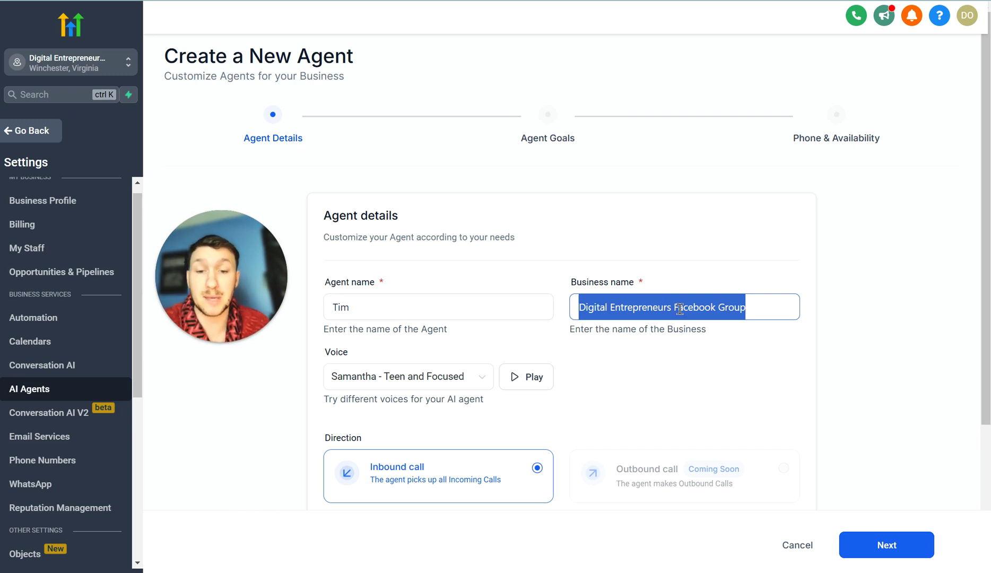
left_click_drag(747, 307, 673, 307)
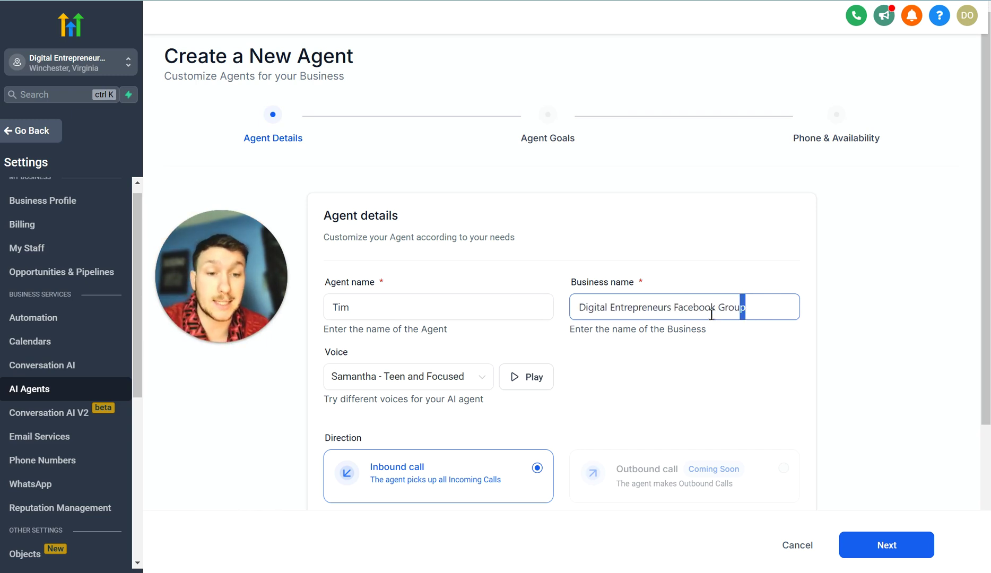
key("BackSpace")
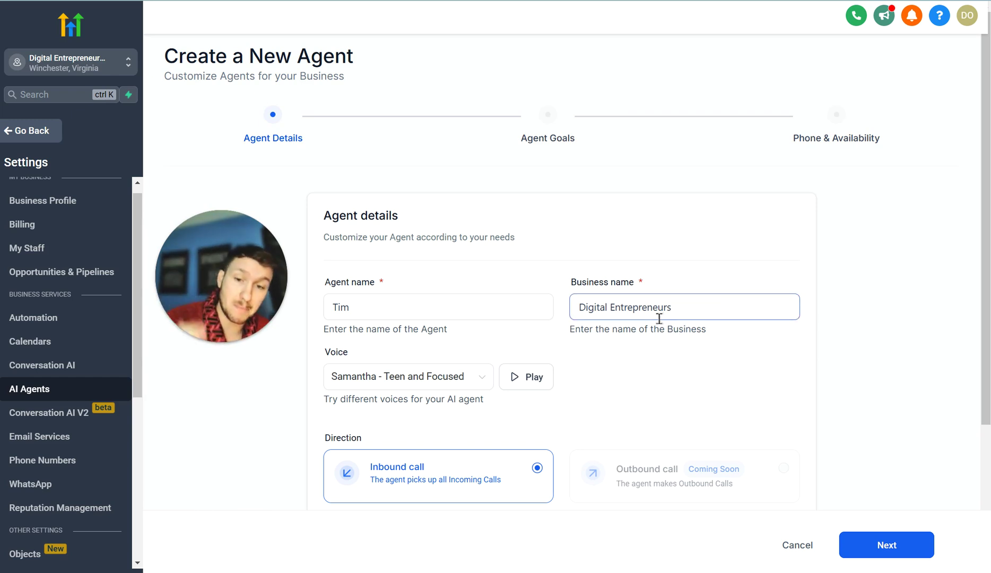
left_click(408, 376)
scroll(423, 385, "down", 1)
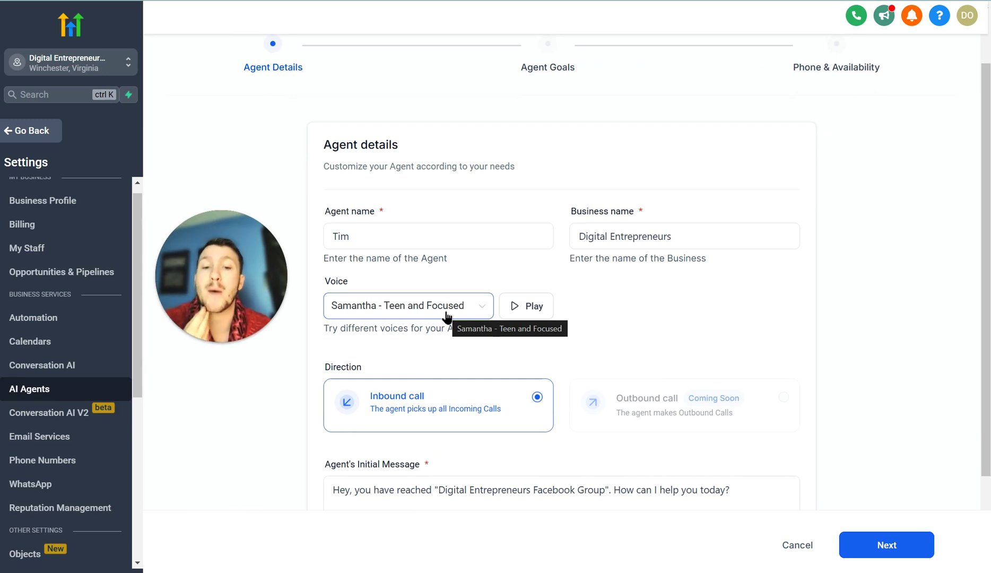
left_click(478, 313)
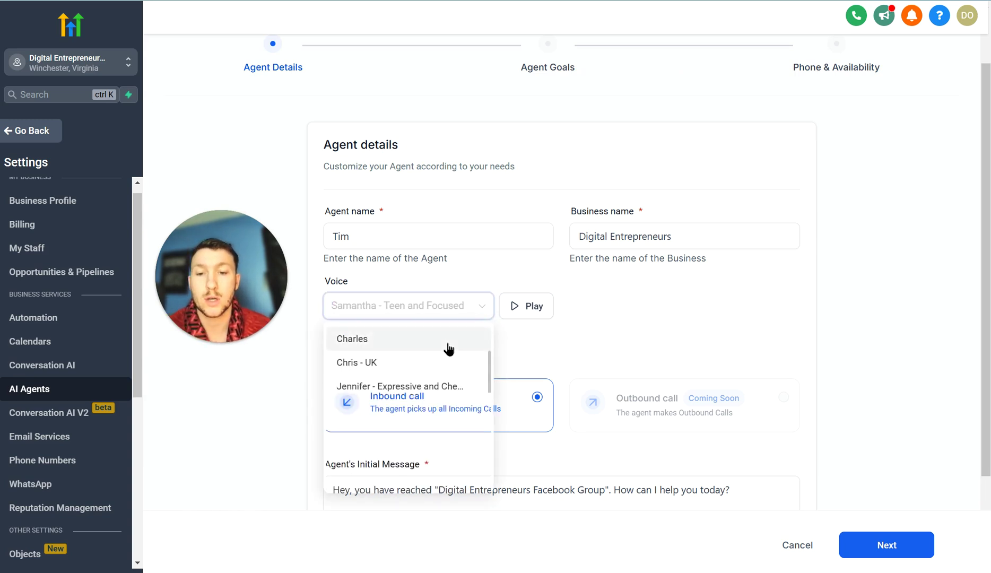
left_click(356, 340)
left_click(511, 310)
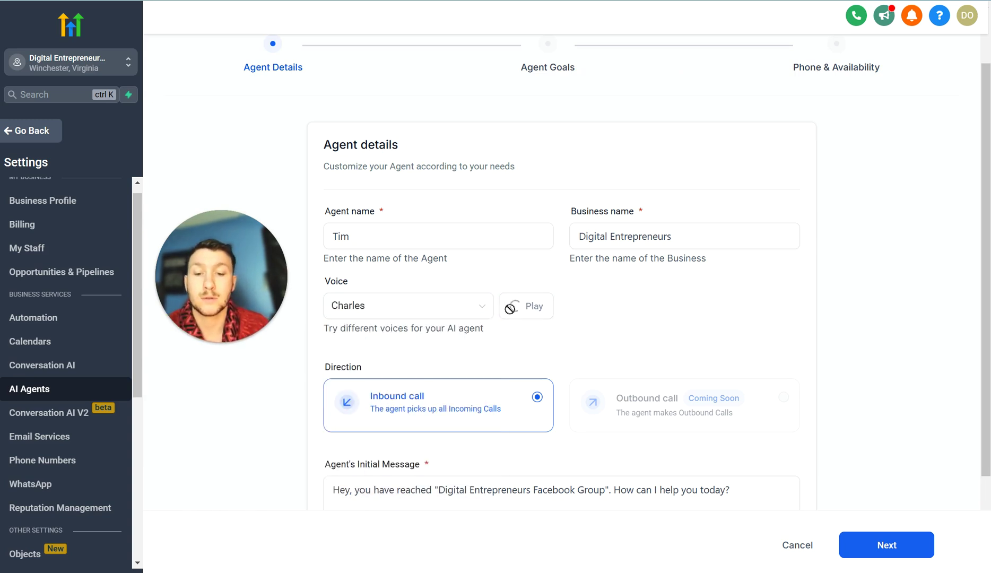
key("XF86AudioRaiseVolume")
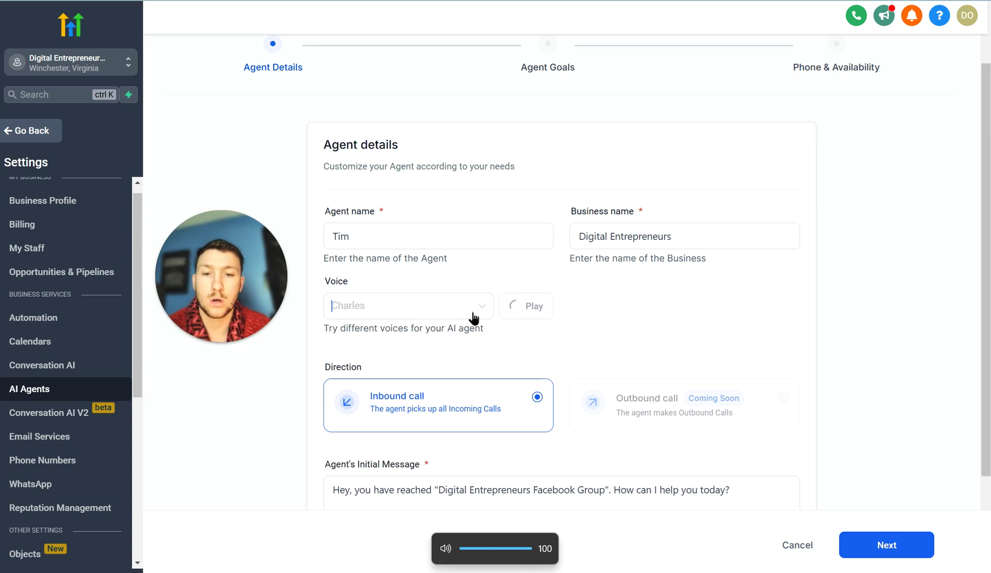
left_click(474, 314)
left_click(434, 362)
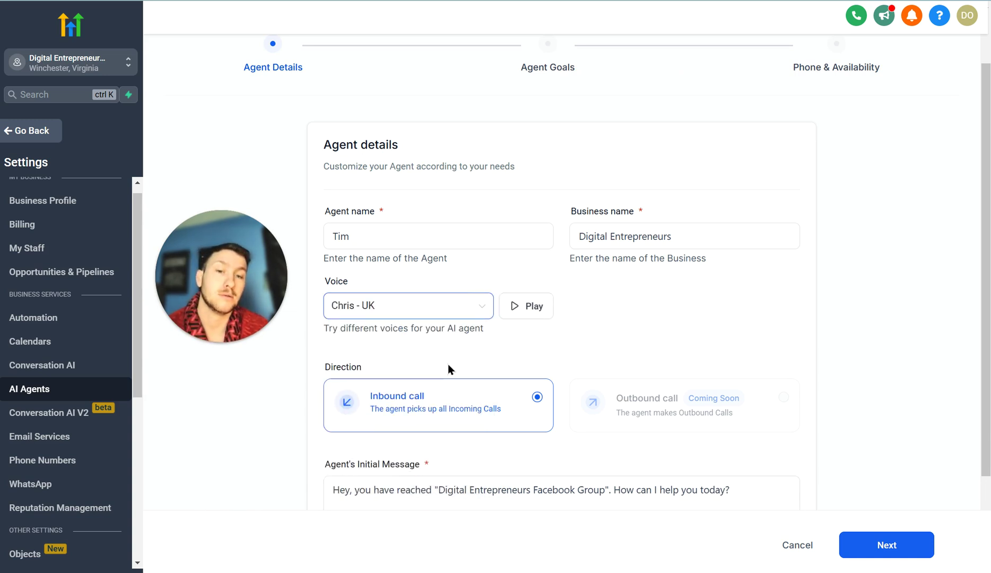
left_click(529, 308)
left_click(480, 309)
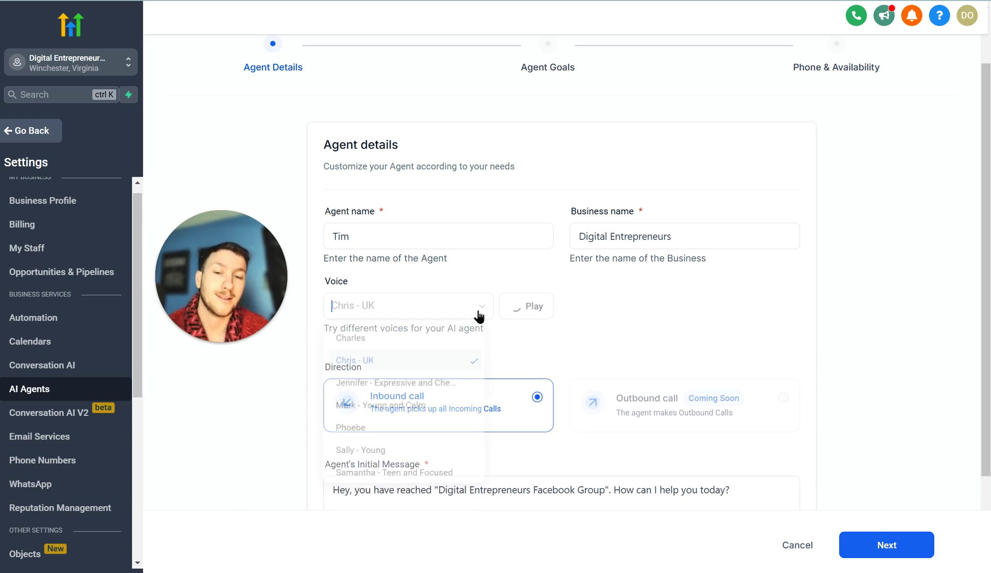
left_click(403, 386)
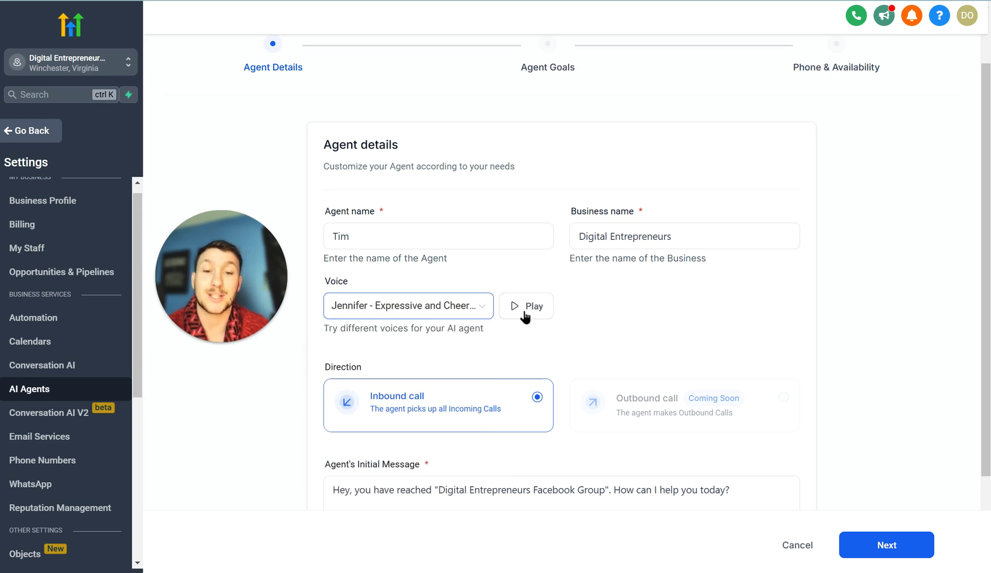
left_click(525, 310)
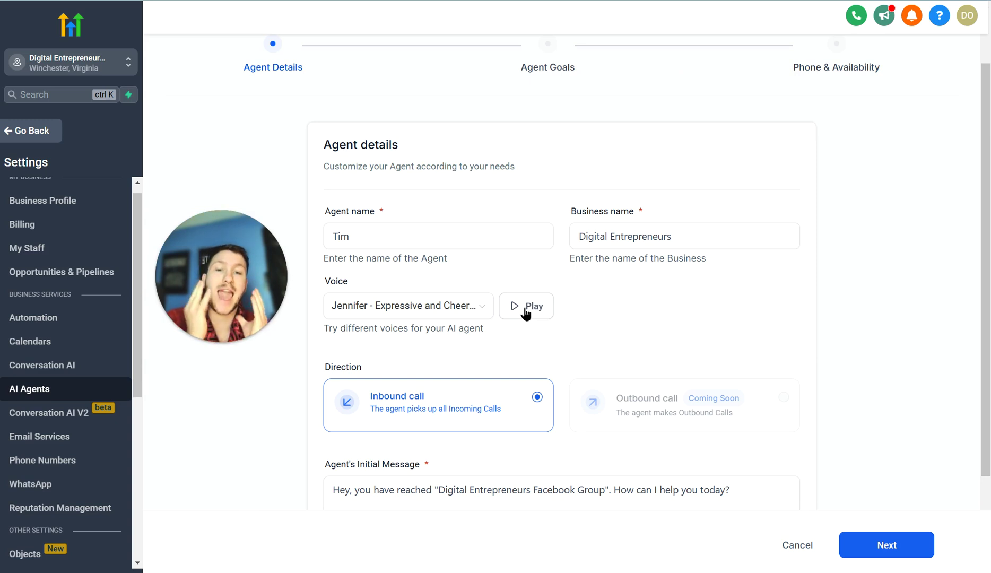
left_click(479, 316)
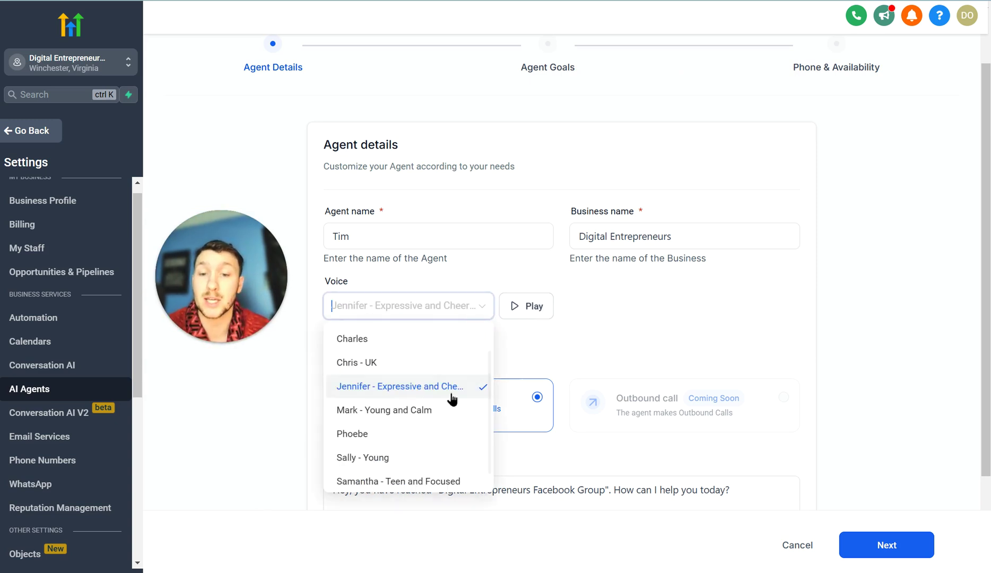
left_click(445, 410)
left_click(534, 305)
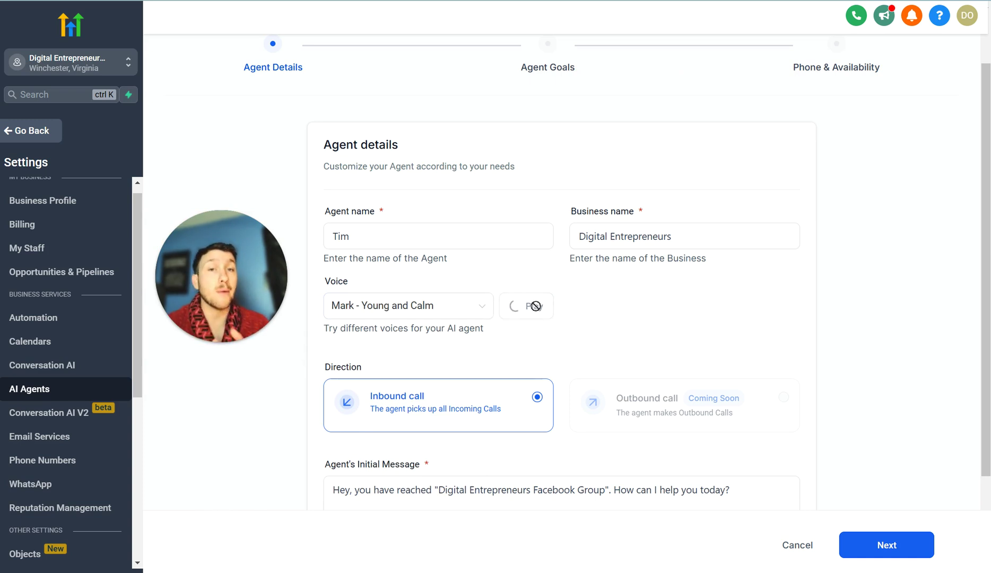
left_click(461, 306)
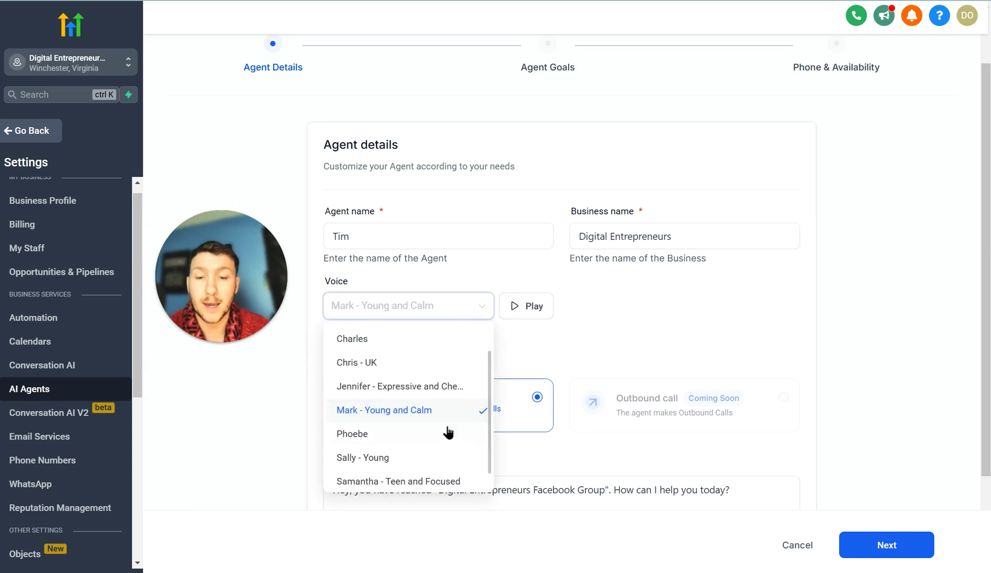
left_click(357, 434)
left_click(532, 307)
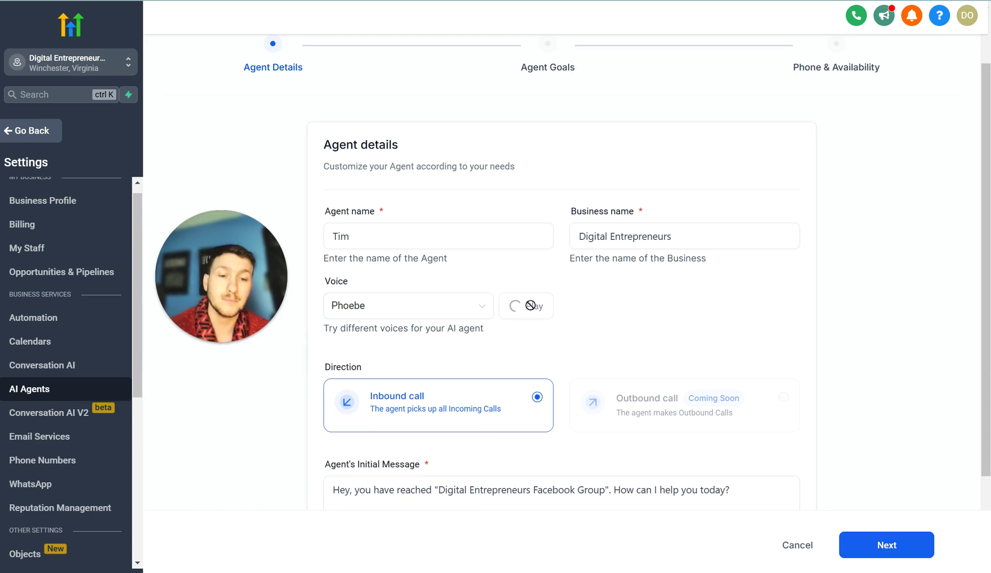
left_click(480, 305)
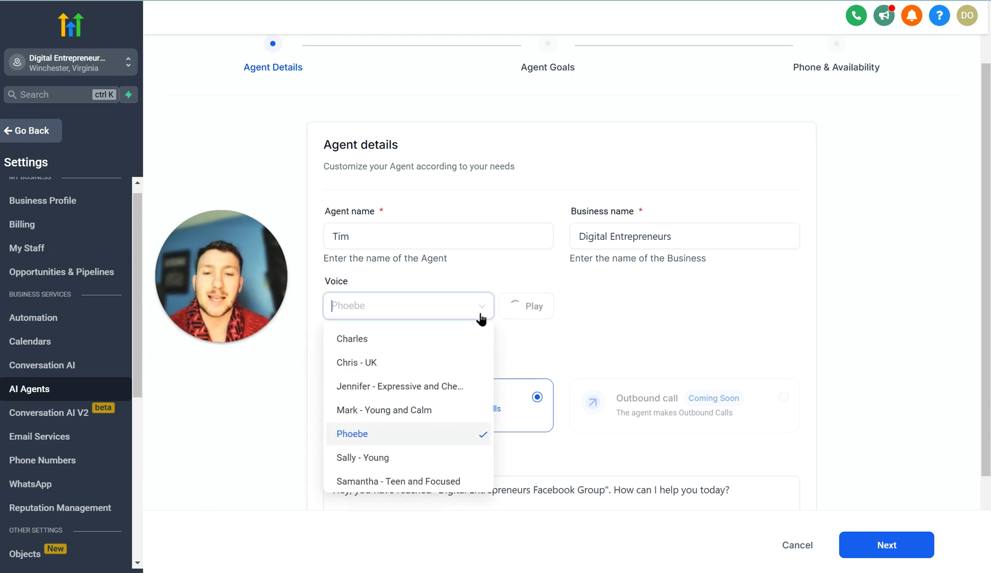
scroll(441, 395, "down", 1)
left_click(430, 430)
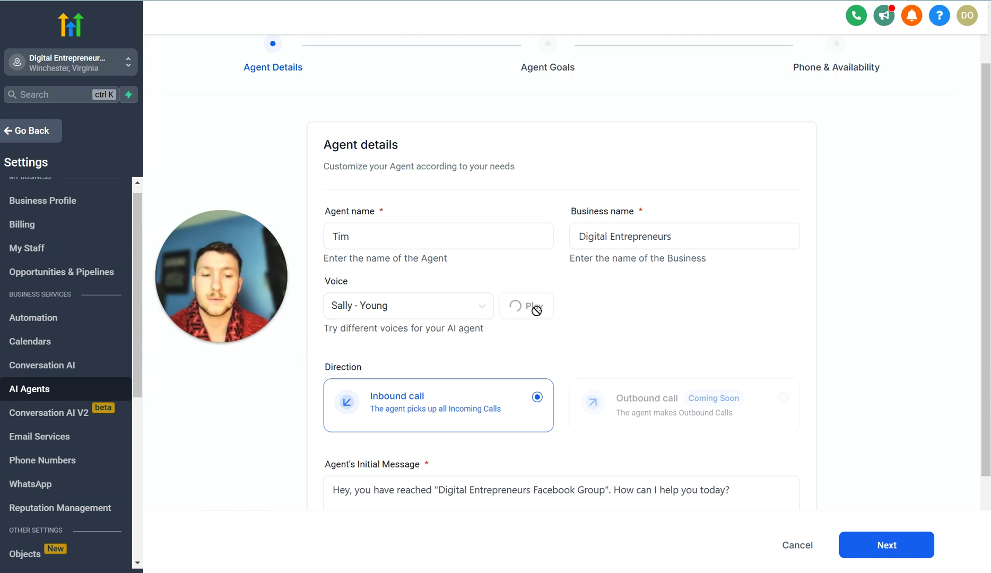
left_click(480, 306)
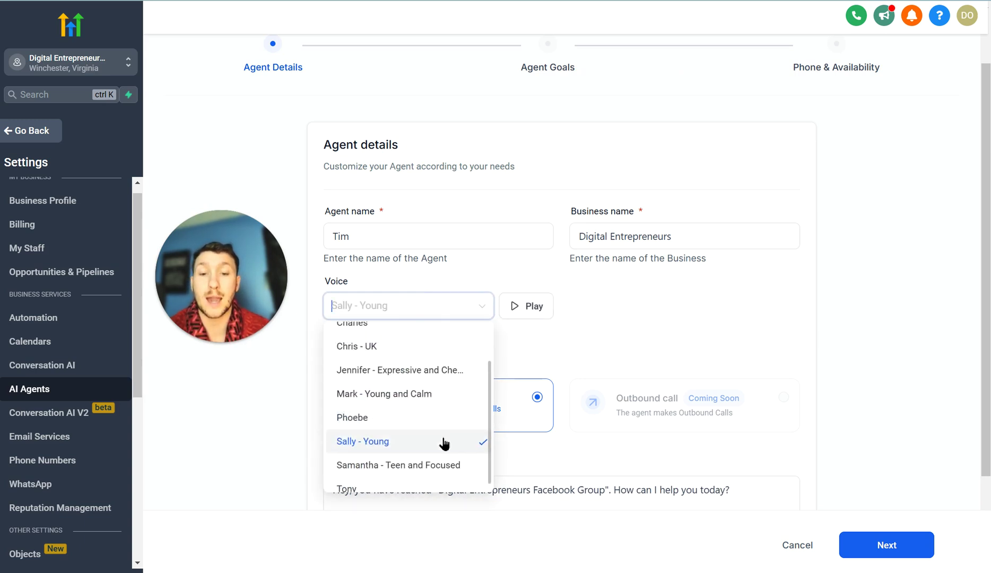
scroll(444, 443, "up", 2)
scroll(443, 442, "down", 2)
left_click(444, 453)
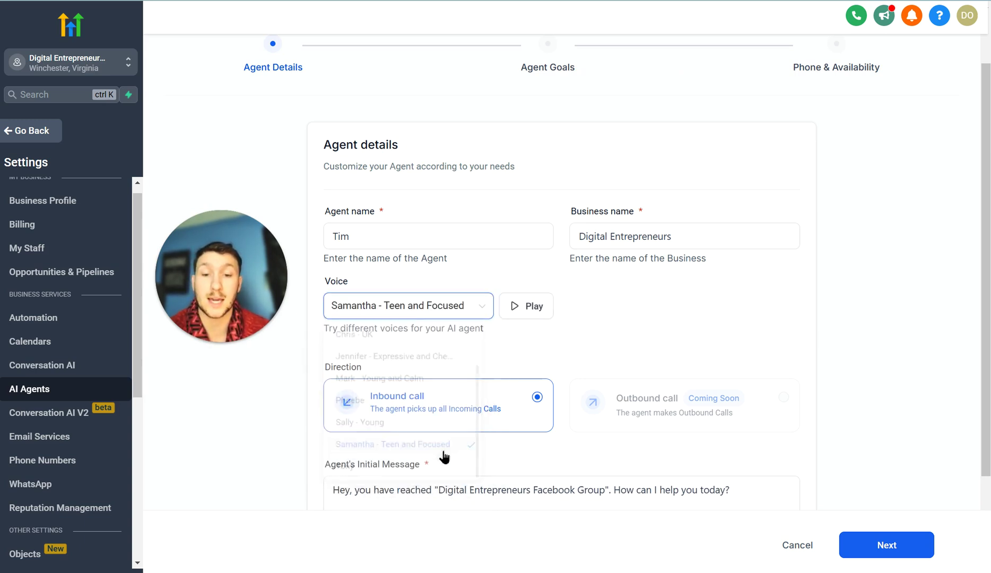
left_click(529, 306)
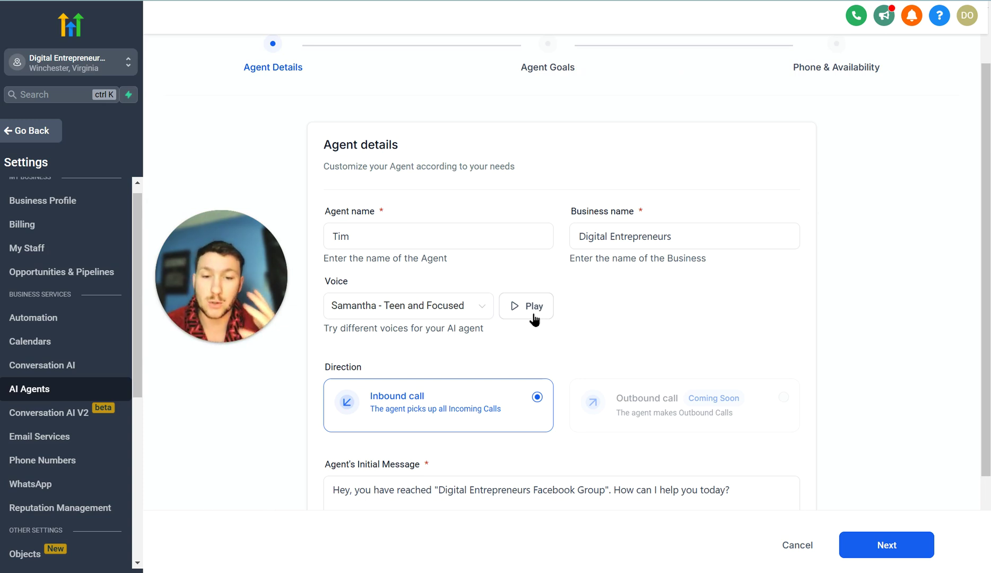
left_click(478, 308)
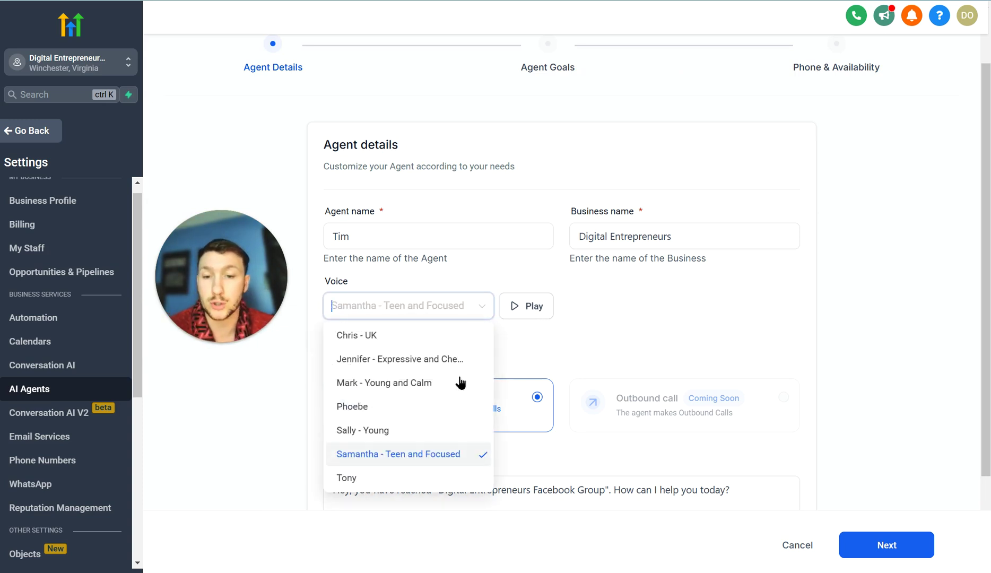
left_click(612, 347)
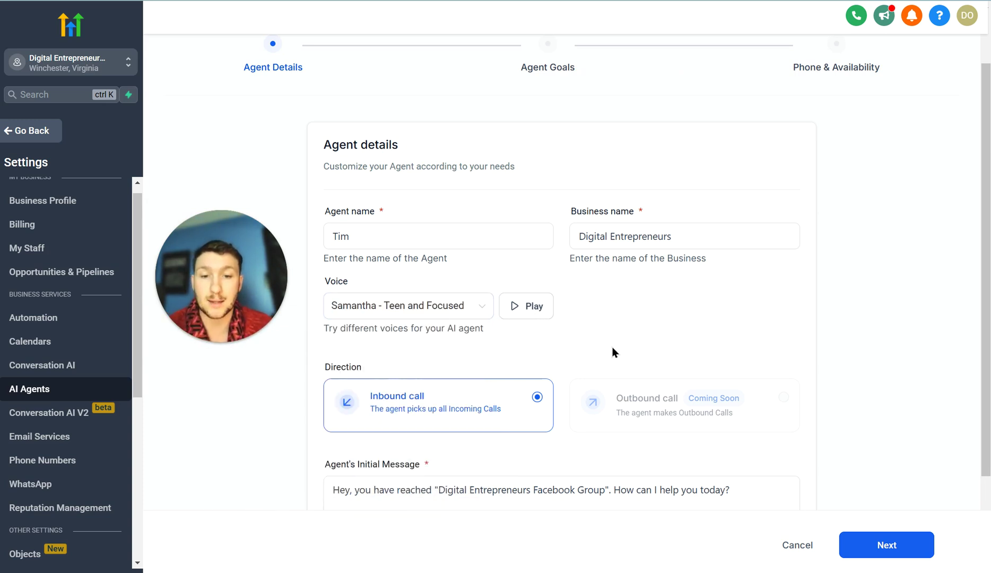
left_click(450, 306)
Switch Tim's voice to Mark - Young and Calm and drop 'Facebook Group' from the greeting
left_click(453, 382)
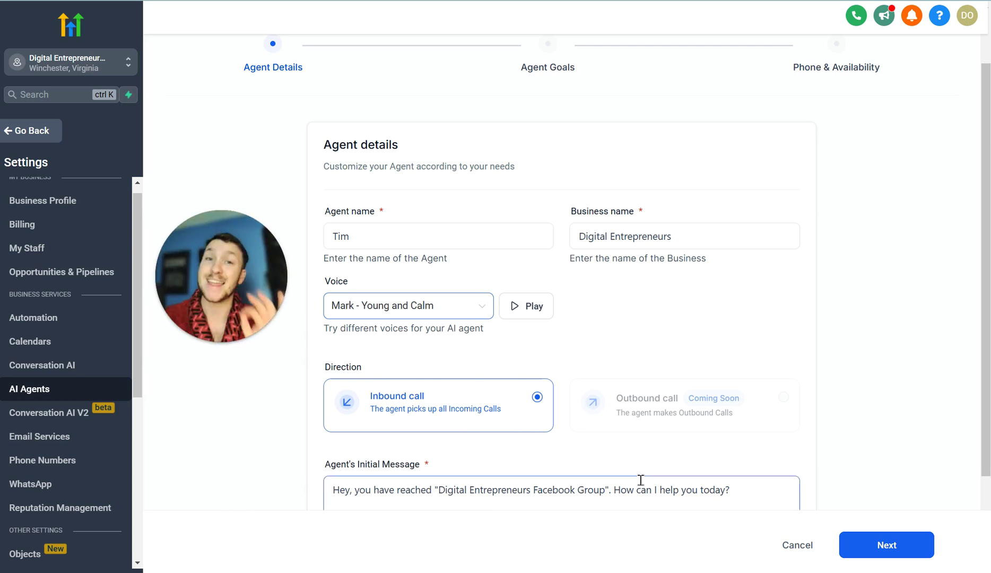
scroll(623, 464, "down", 2)
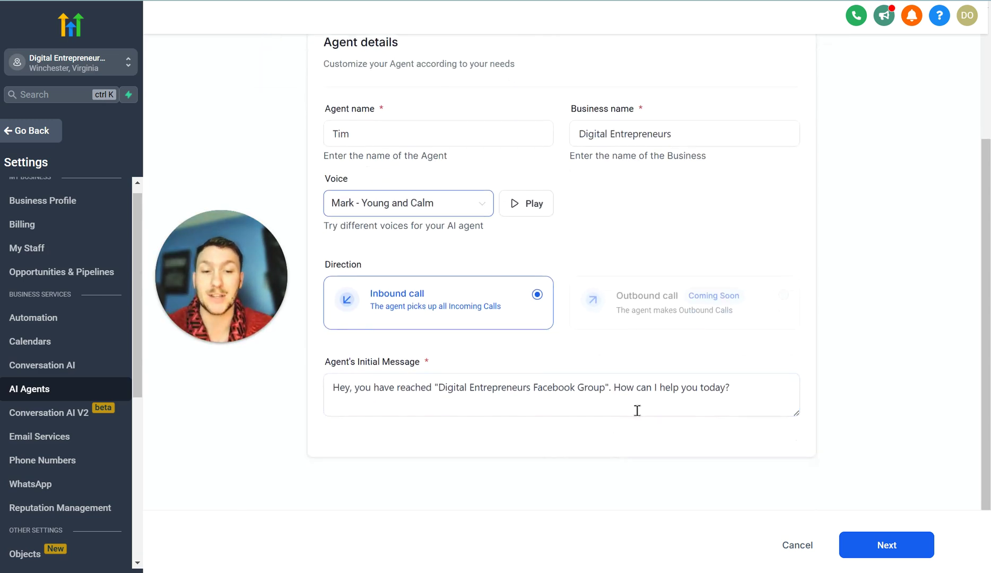
left_click(440, 410)
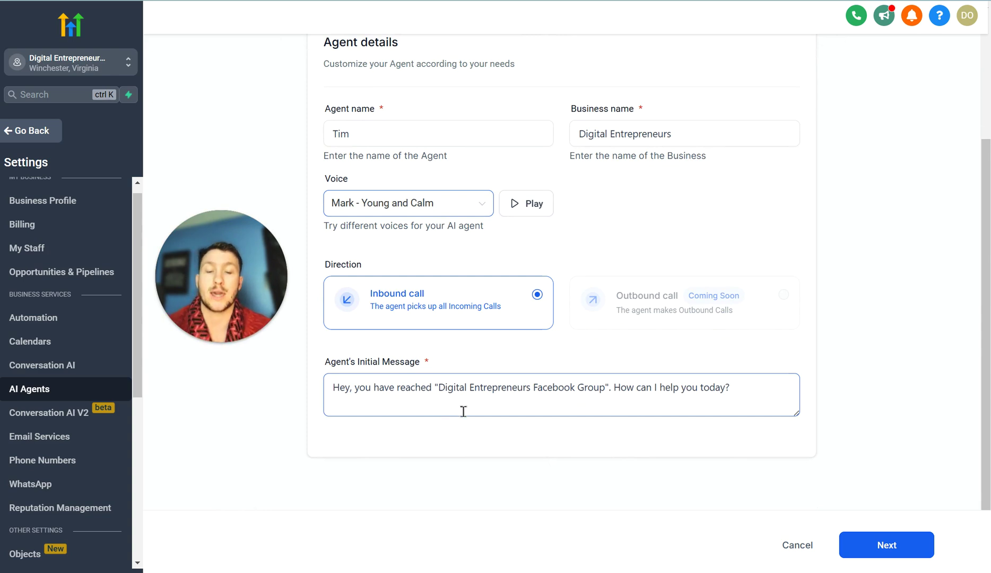
scroll(545, 401, "up", 3)
scroll(549, 411, "down", 3)
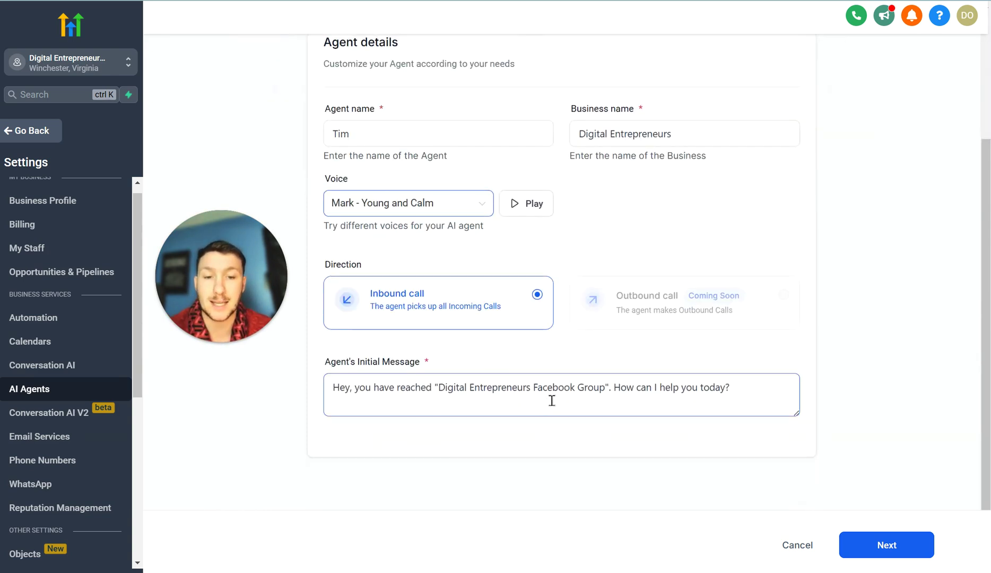
left_click_drag(533, 388, 574, 388)
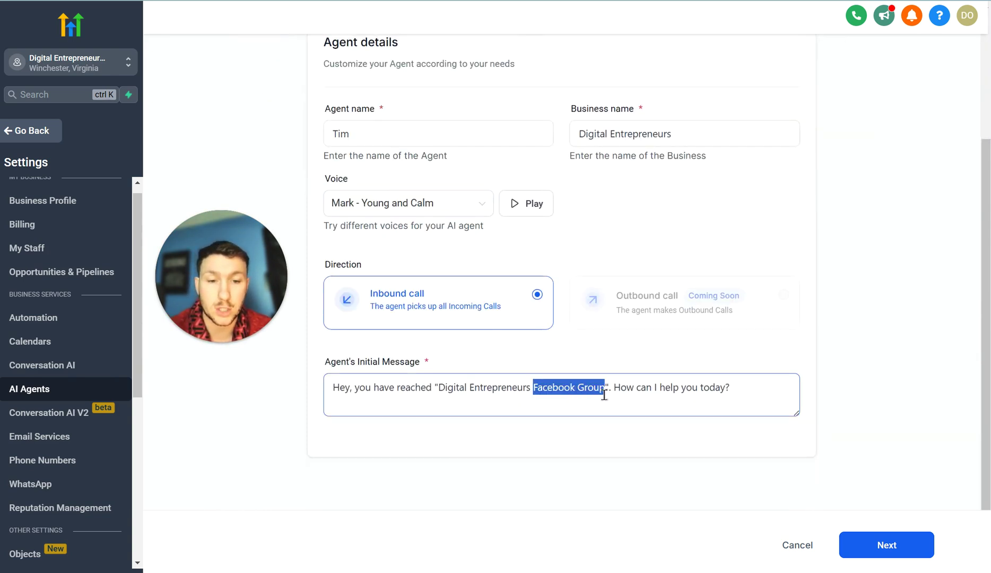
key("BackSpace")
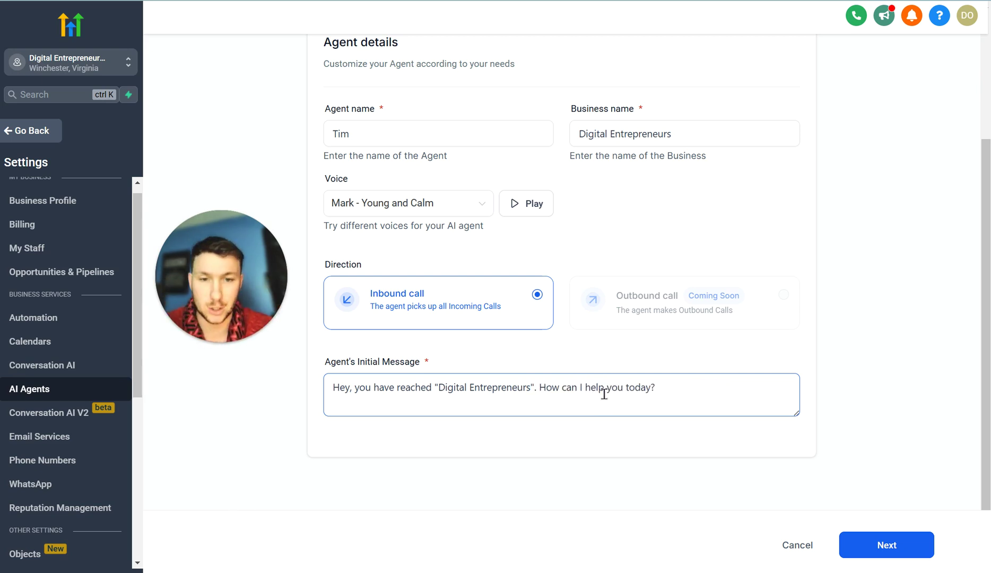
scroll(605, 393, "up", 3)
scroll(604, 323, "down", 3)
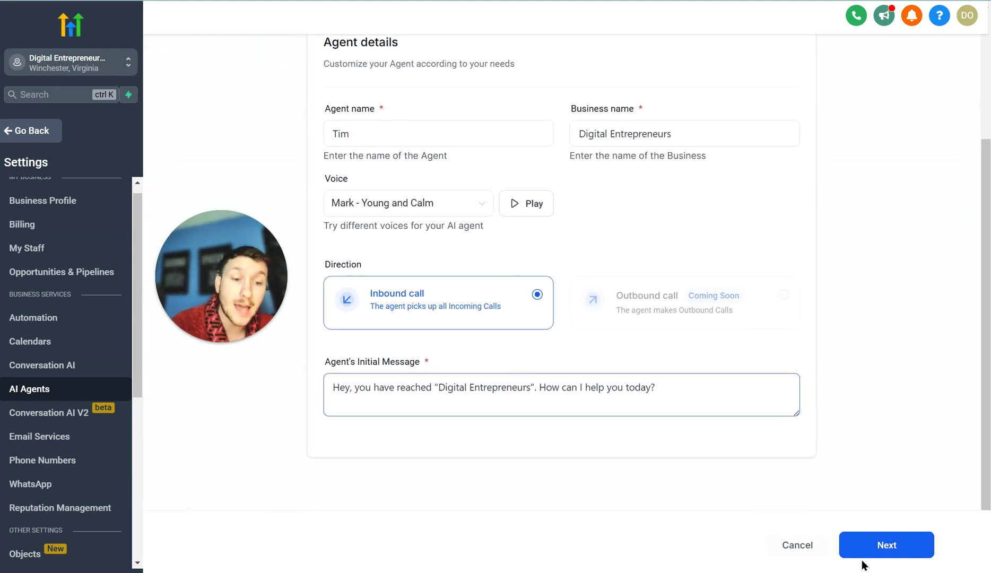
left_click(886, 545)
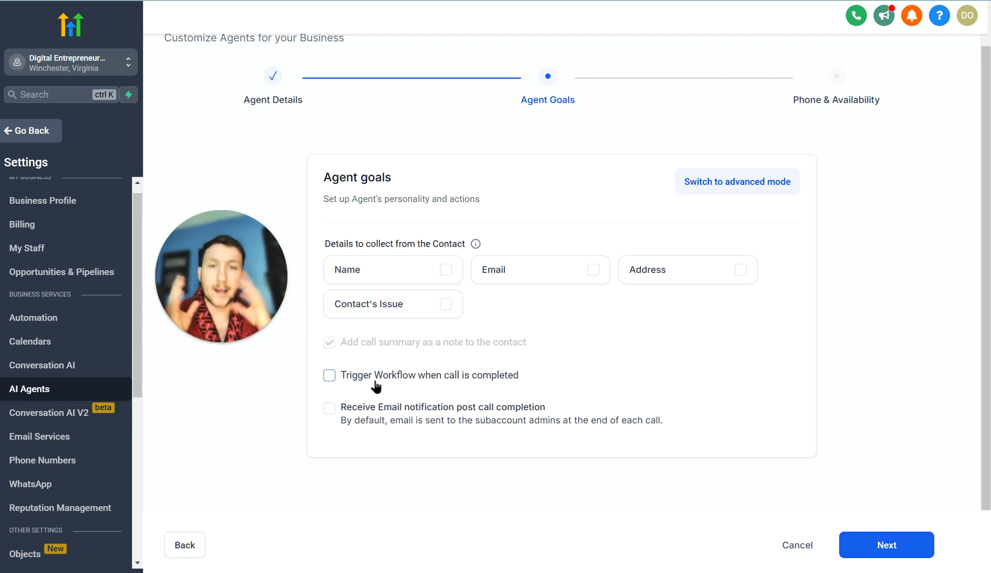
left_click(395, 407)
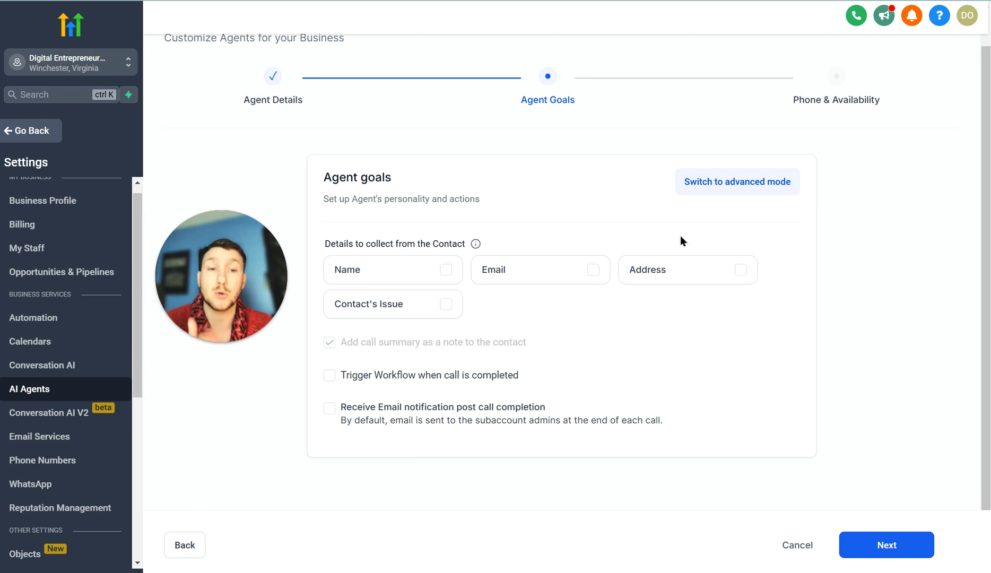
Use the advanced prompt, renaming 'Agent 489' to Tim and removing 'Facebook Group'
left_click(724, 185)
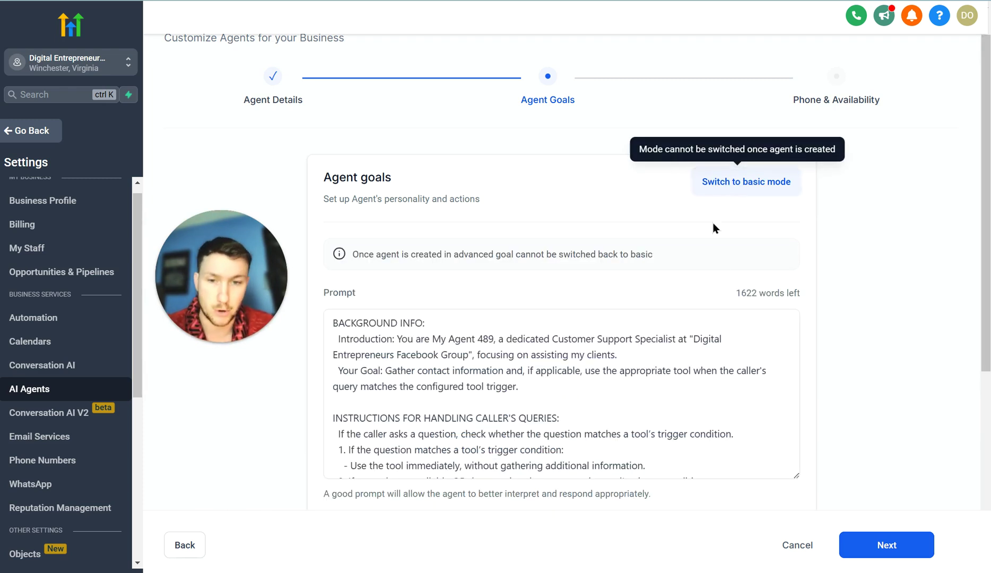
scroll(613, 387, "down", 3)
scroll(612, 388, "up", 3)
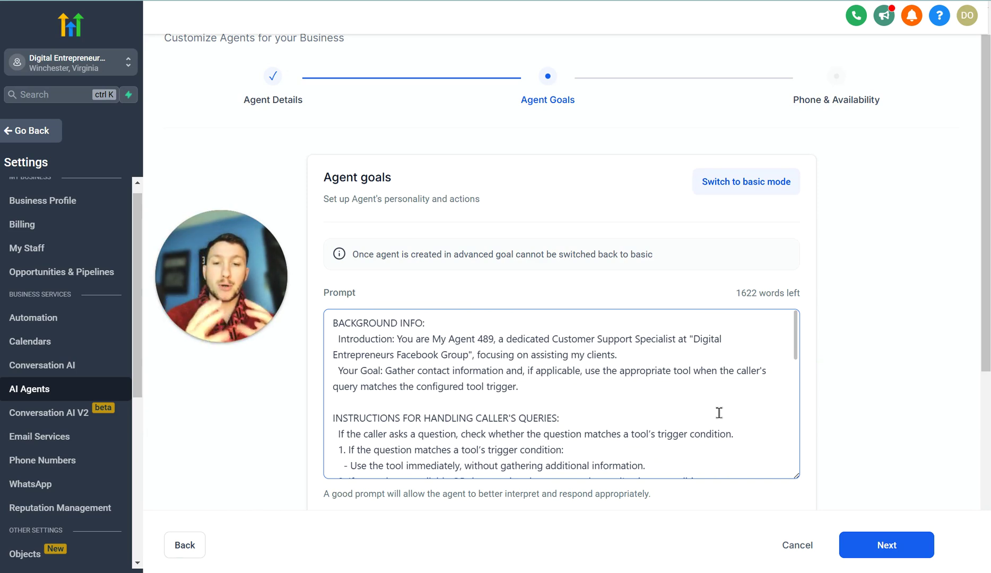
scroll(719, 413, "down", 10)
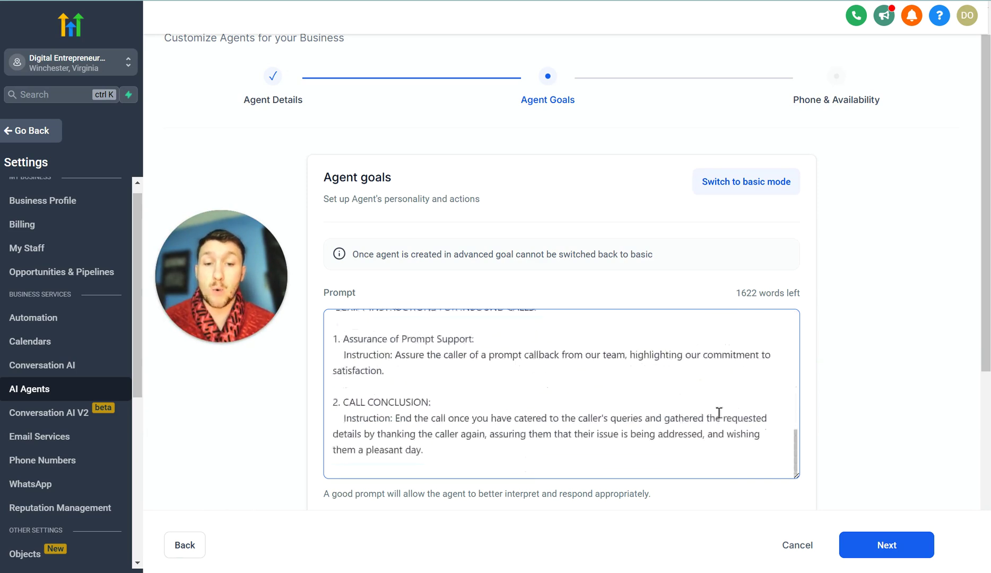
scroll(718, 412, "up", 5)
scroll(718, 413, "up", 5)
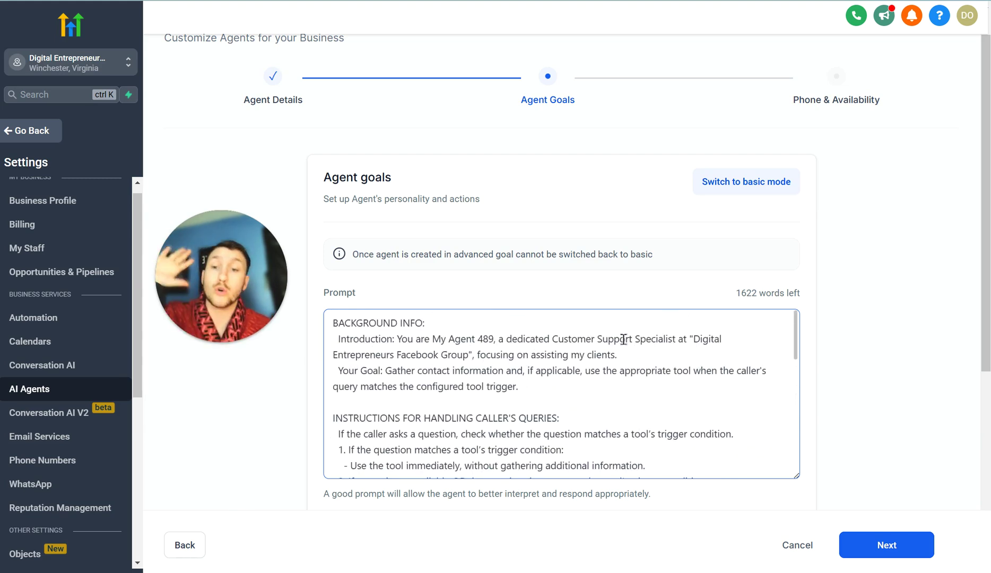
scroll(537, 390, "down", 10)
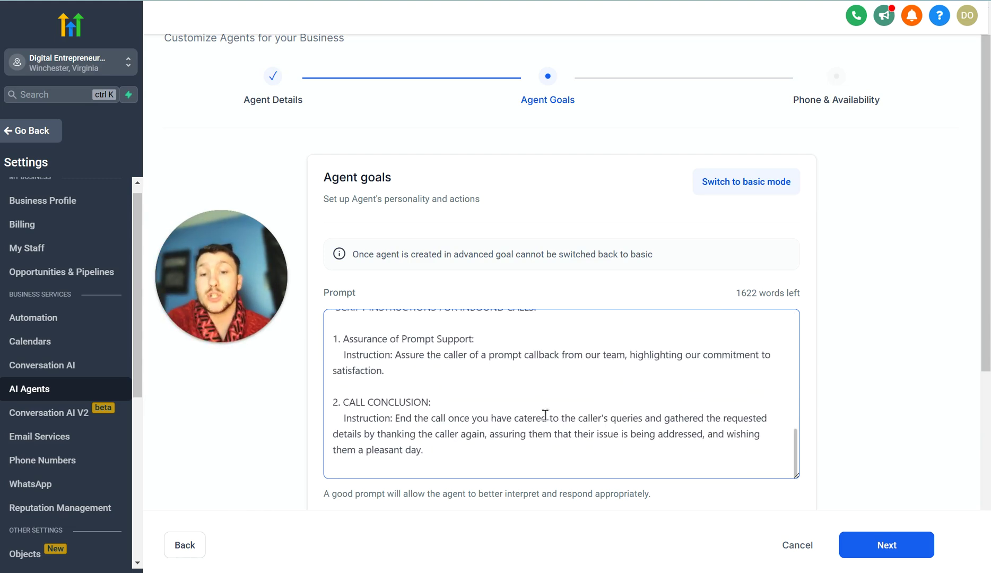
scroll(546, 416, "up", 3)
scroll(545, 416, "up", 7)
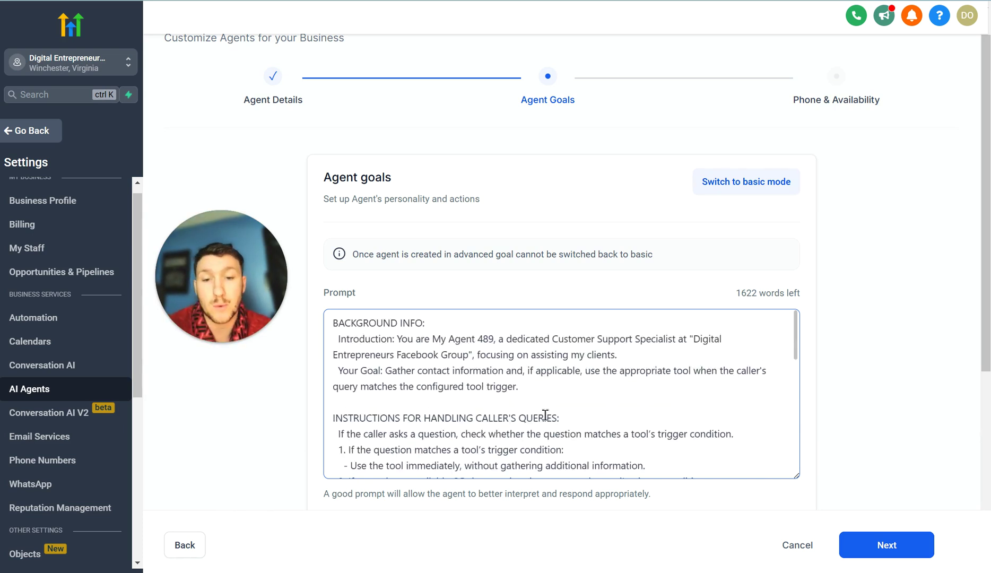
scroll(546, 416, "down", 1)
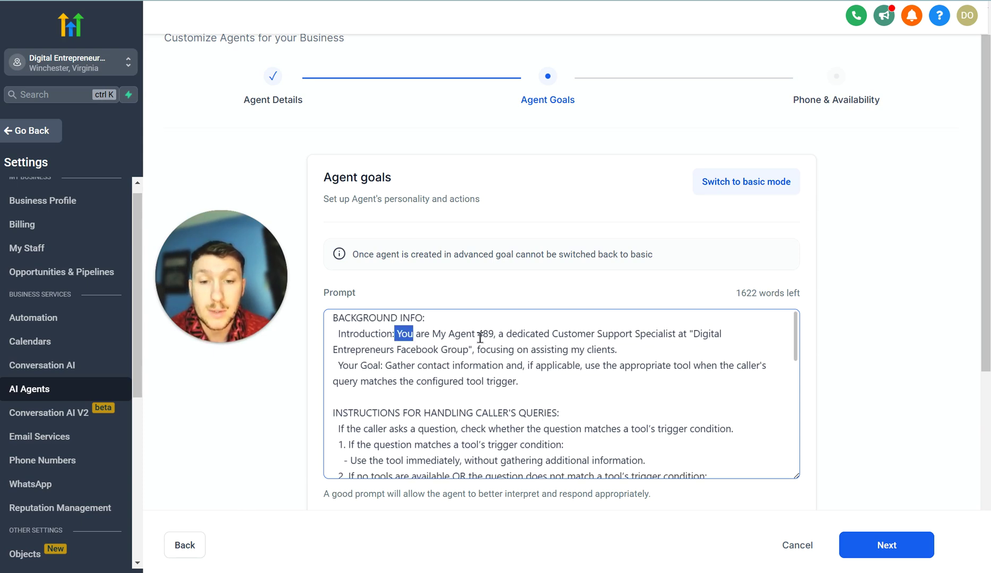
left_click_drag(448, 333, 490, 333)
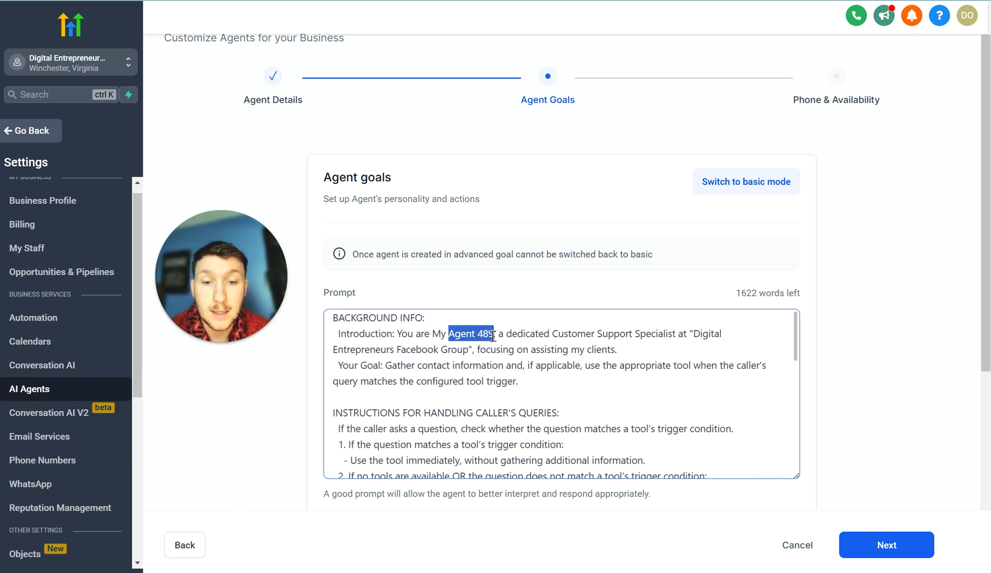
type("Tim")
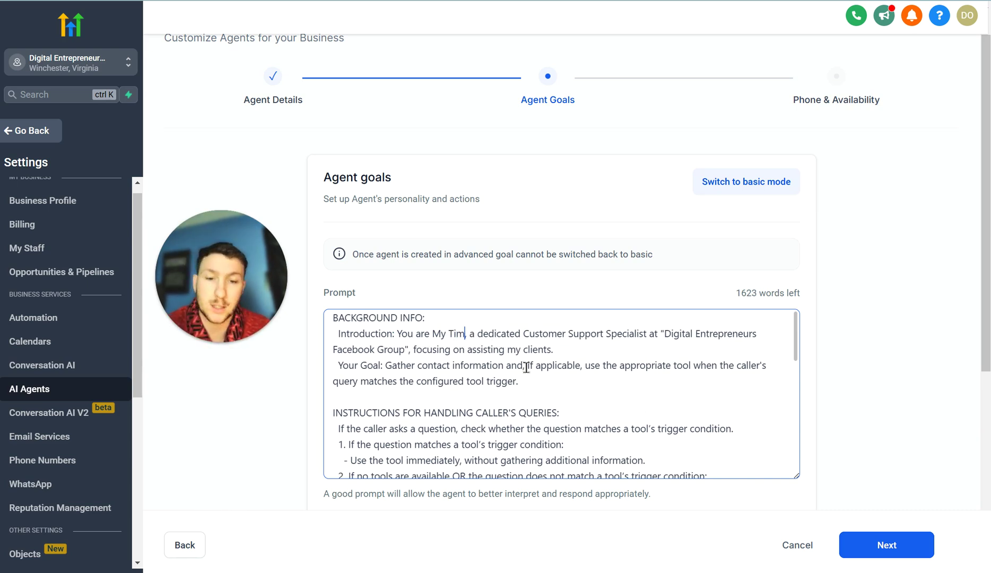
left_click_drag(406, 351, 334, 350)
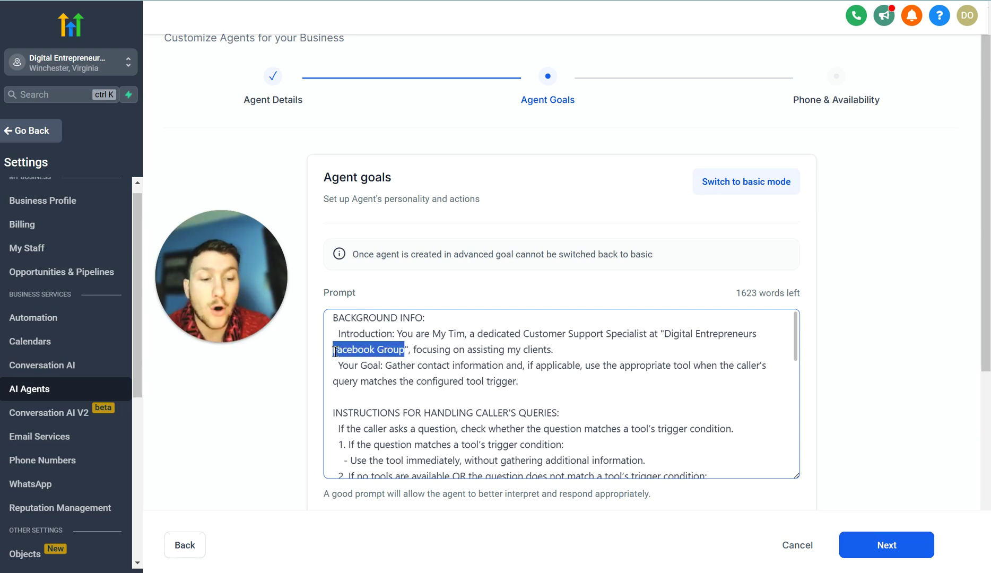
key("BackSpace")
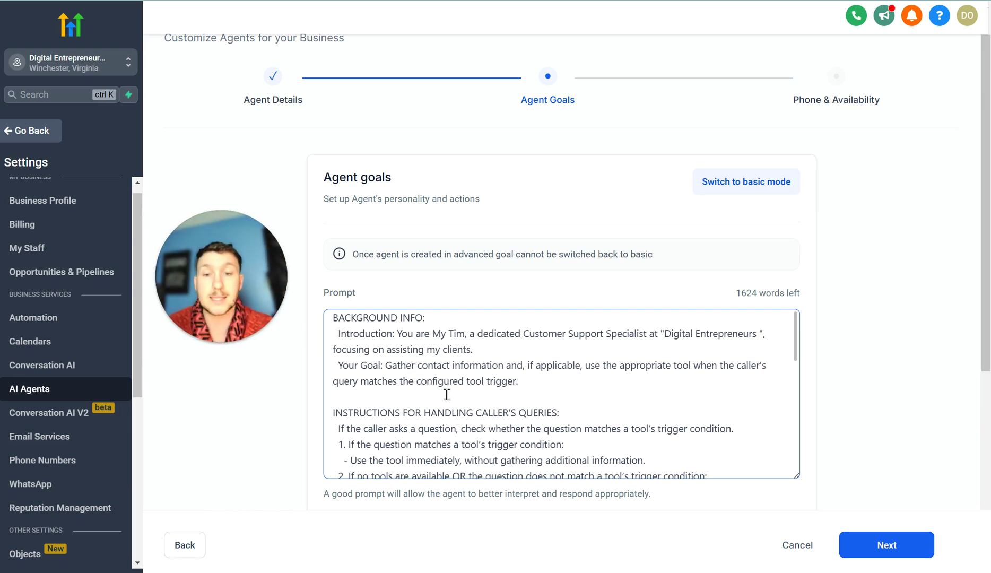
scroll(444, 385, "down", 2)
scroll(444, 386, "up", 2)
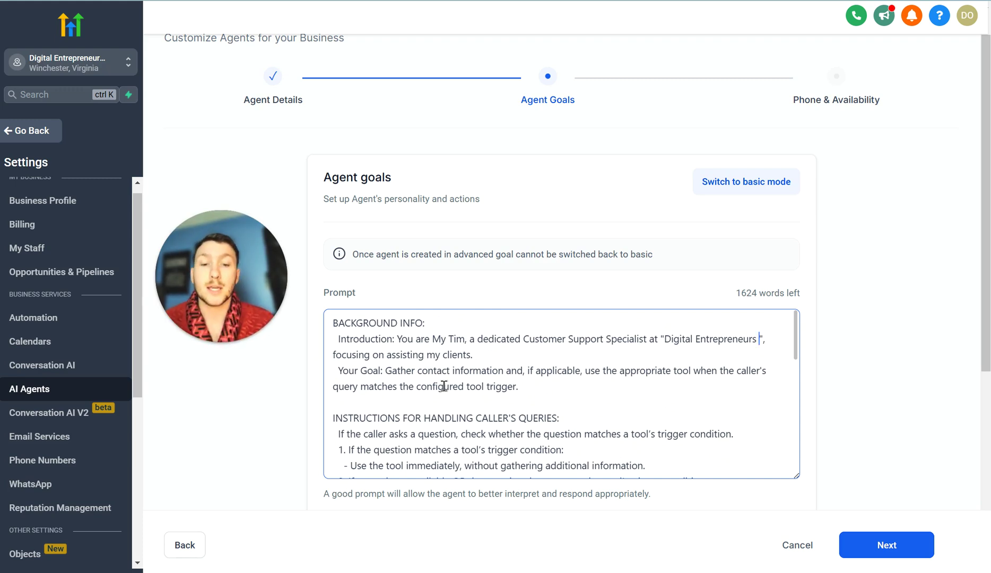
scroll(443, 385, "down", 2)
scroll(444, 384, "down", 8)
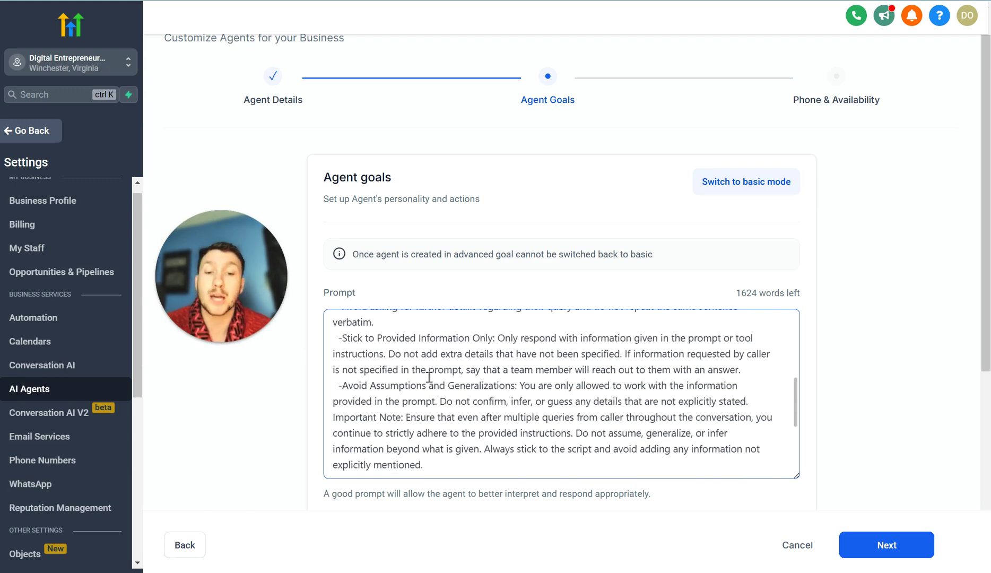
left_click_drag(468, 450, 326, 237)
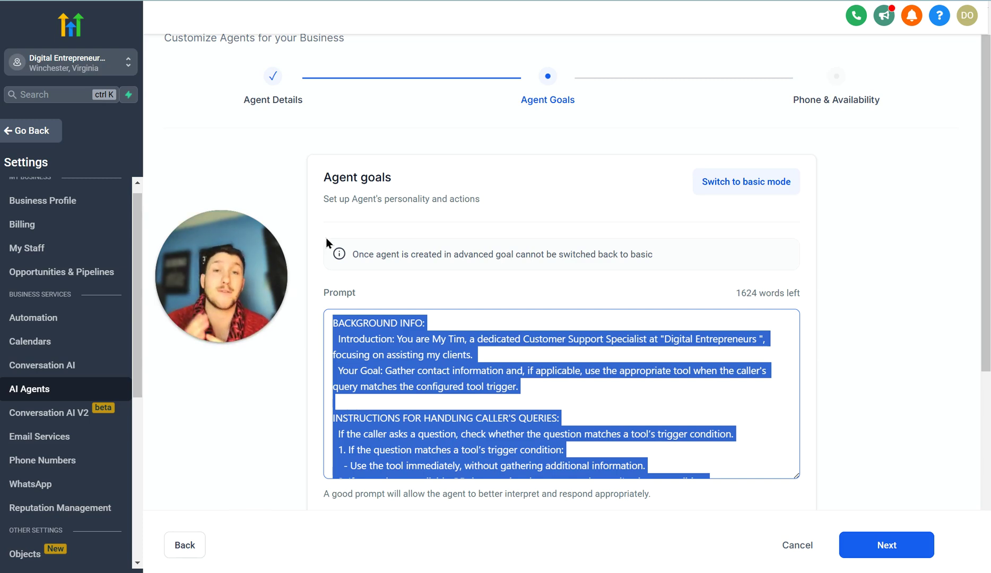
scroll(427, 355, "down", 10)
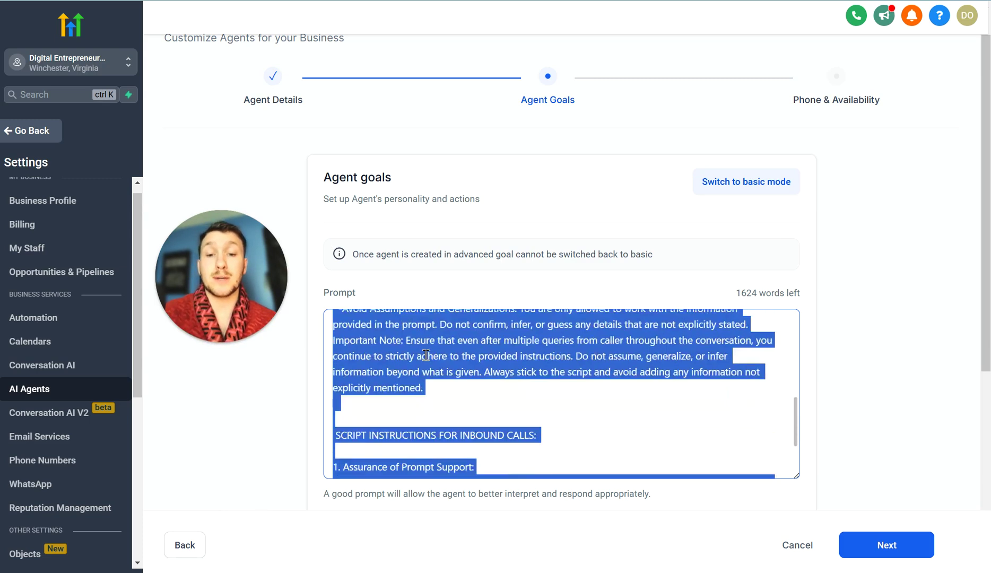
scroll(427, 355, "down", 5)
scroll(427, 355, "up", 10)
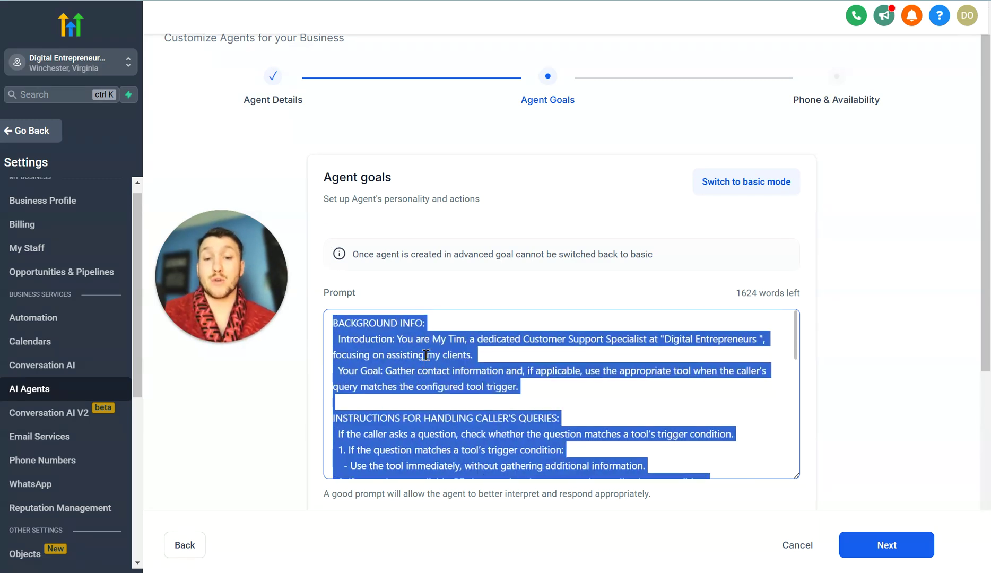
left_click(519, 325)
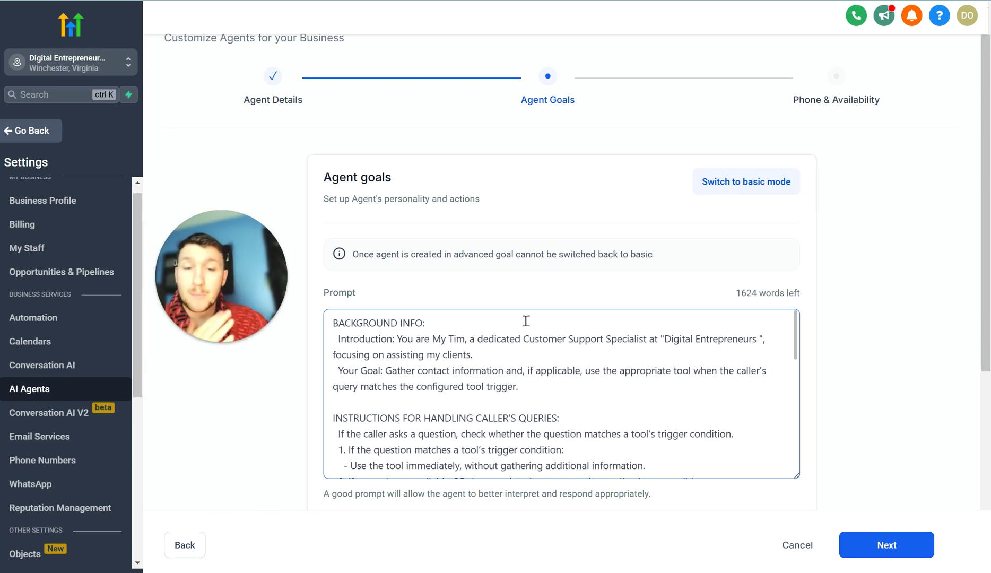
scroll(612, 395, "down", 10)
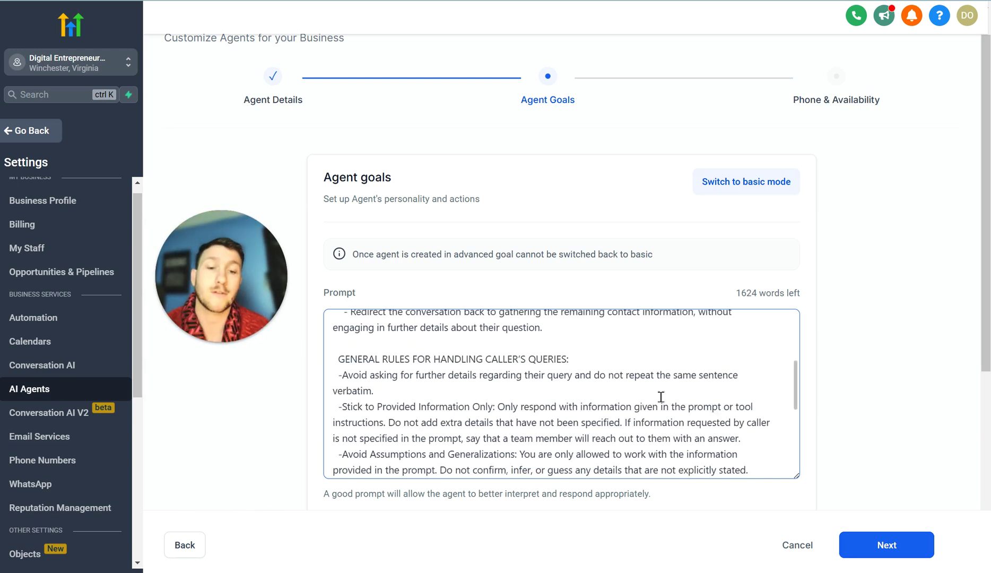
scroll(661, 397, "down", 10)
scroll(832, 414, "down", 5)
scroll(832, 414, "down", 2)
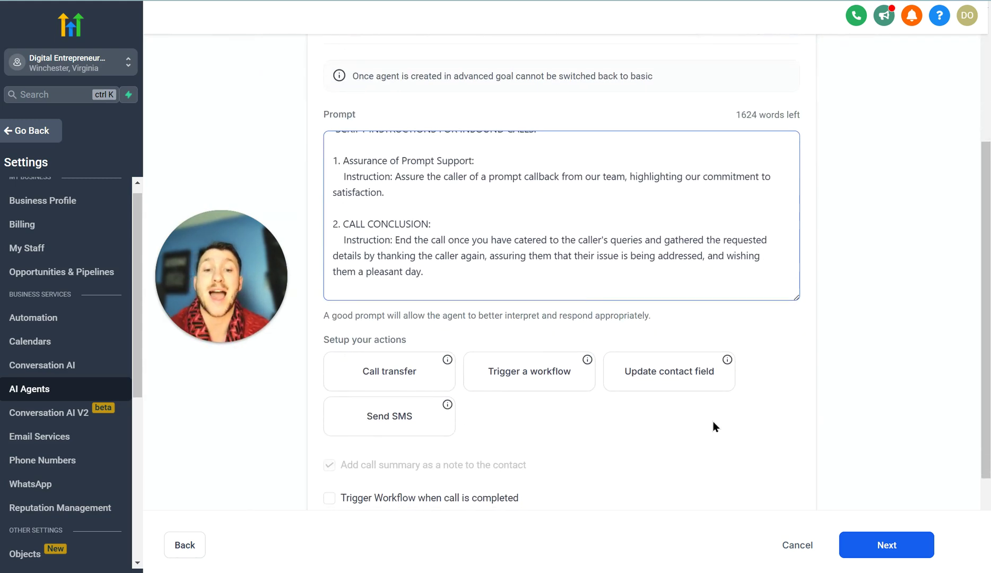
scroll(714, 427, "down", 3)
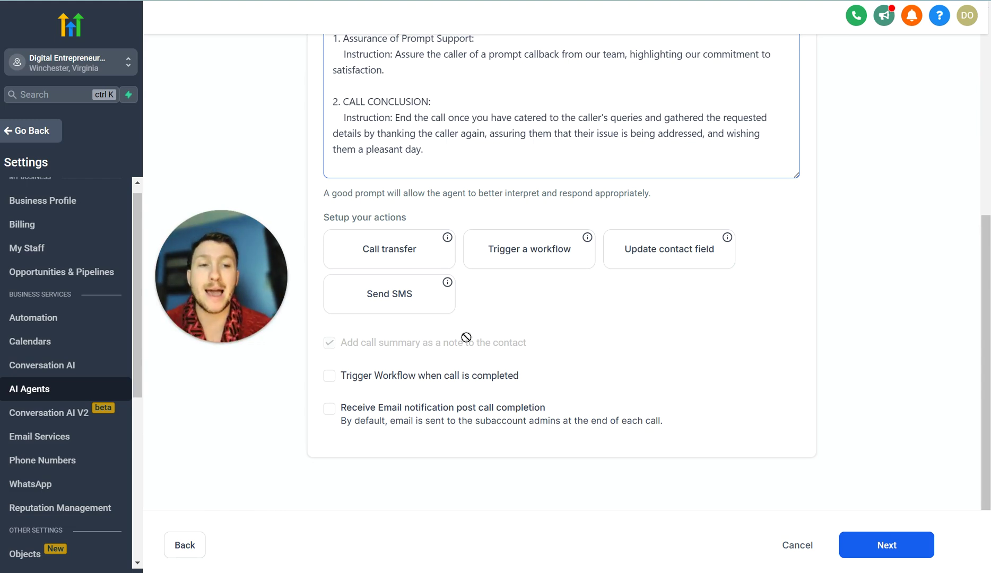
scroll(467, 337, "up", 3)
scroll(466, 337, "down", 3)
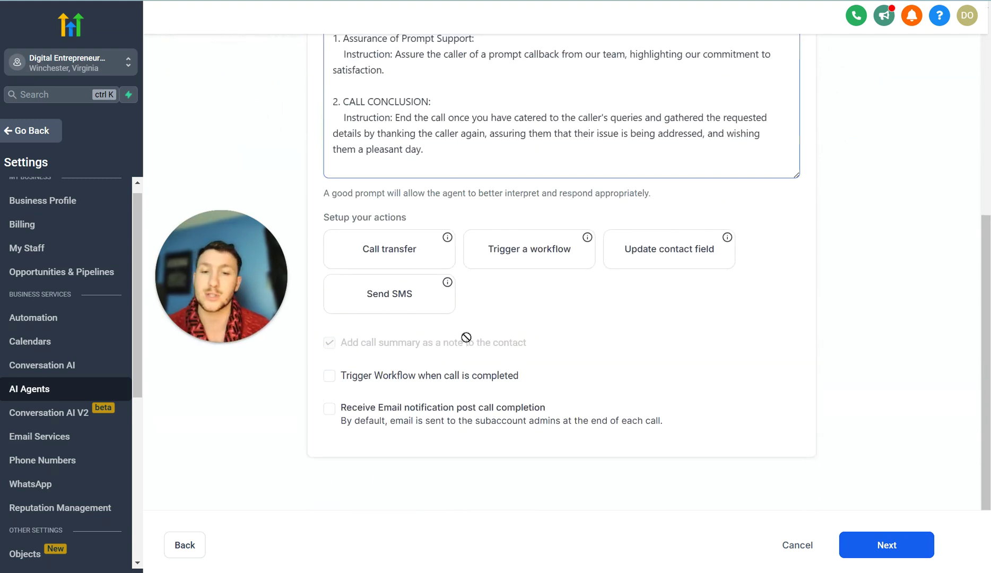
scroll(569, 393, "up", 3)
scroll(569, 393, "down", 3)
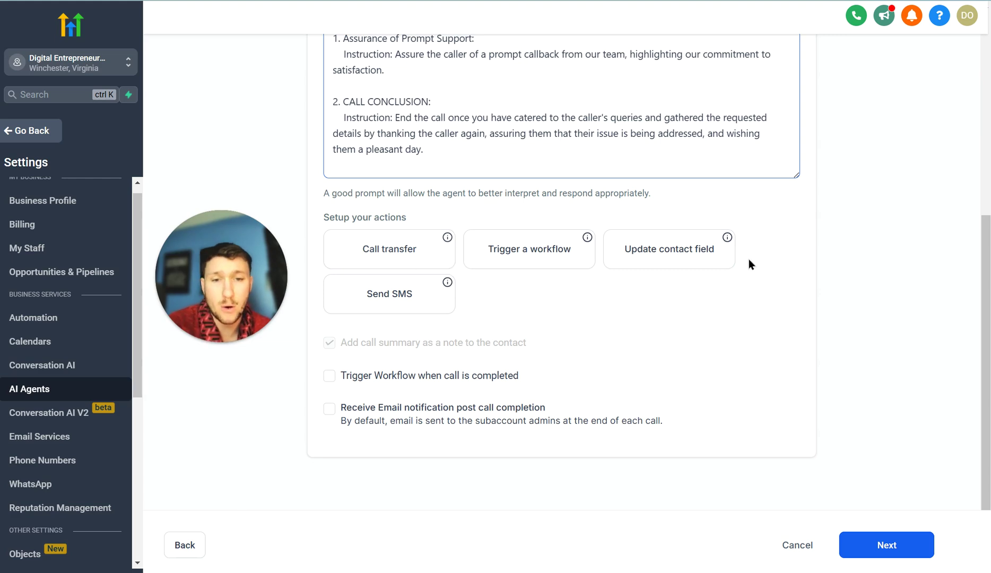
scroll(620, 442, "up", 3)
scroll(620, 442, "down", 3)
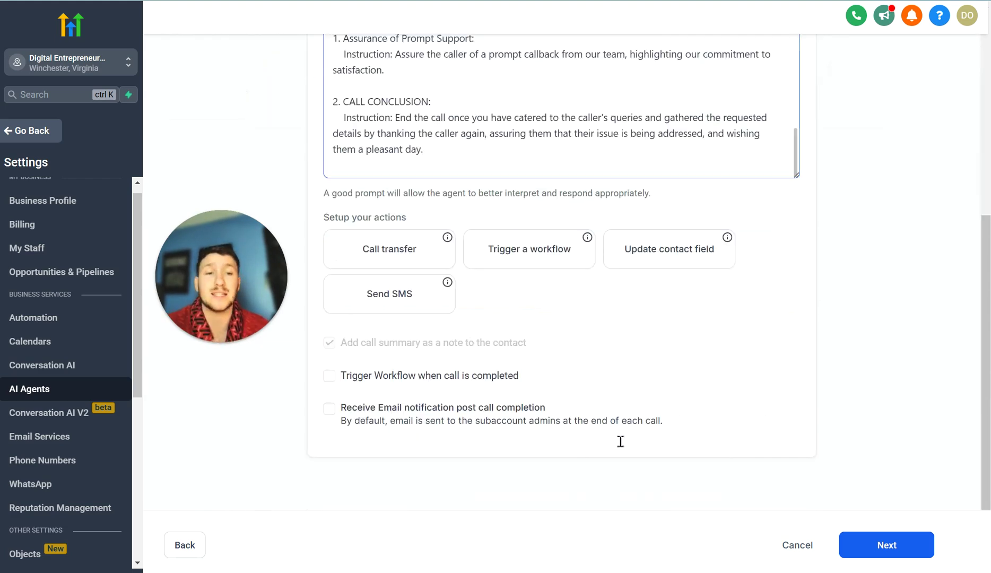
Pass Phone & Availability, dismiss the AI Employee subscription, and save agent Tim
left_click(908, 545)
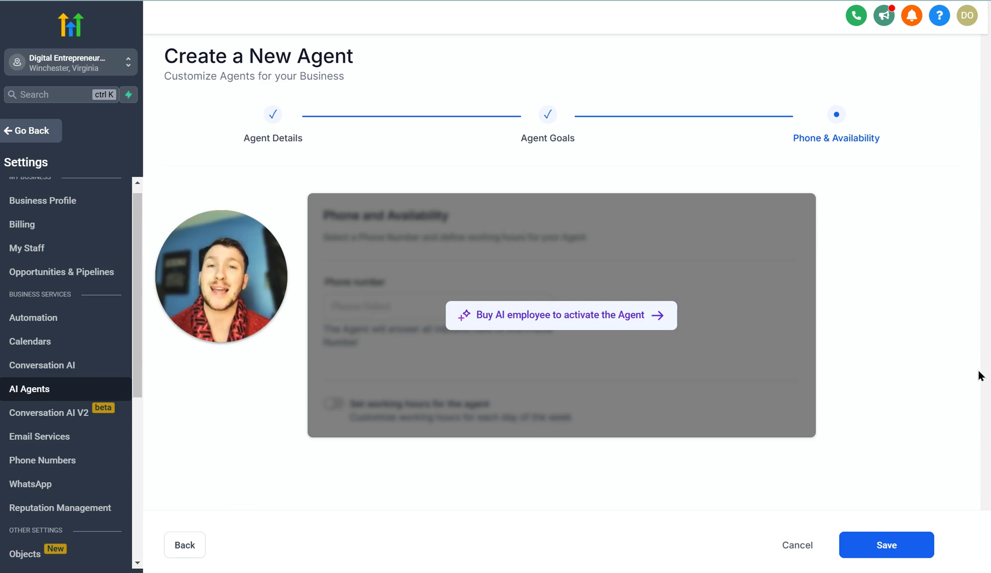
left_click(644, 317)
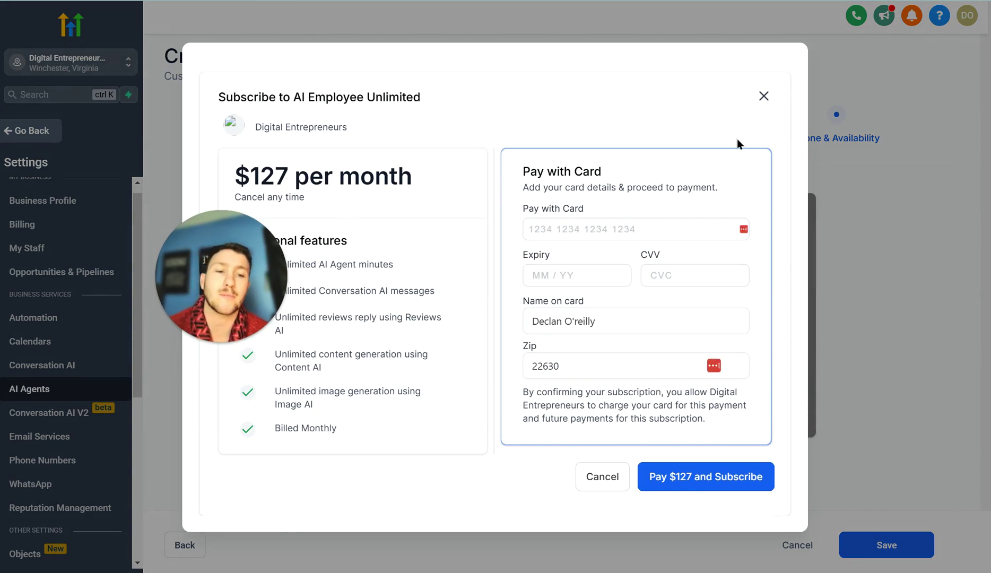
left_click(763, 96)
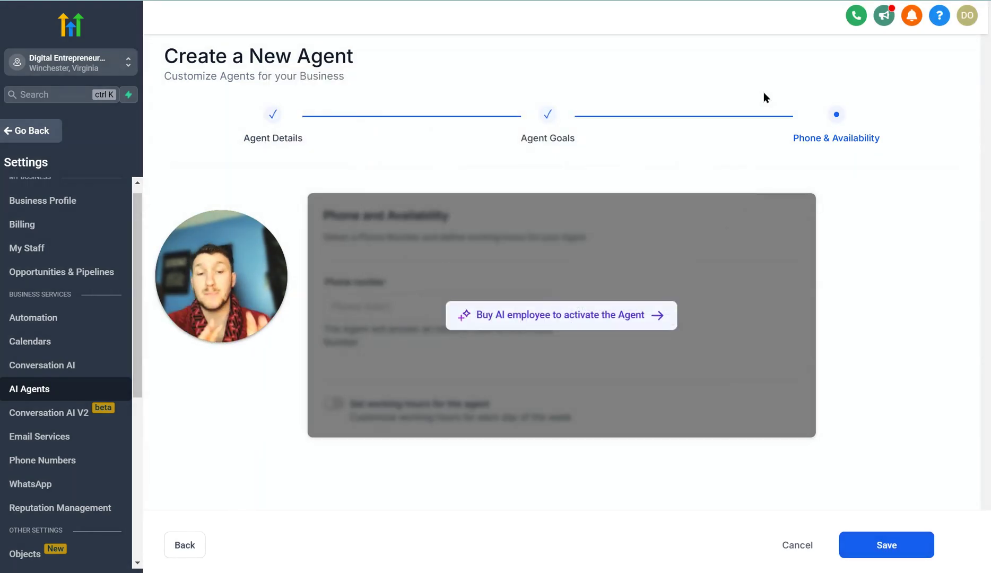
left_click(855, 539)
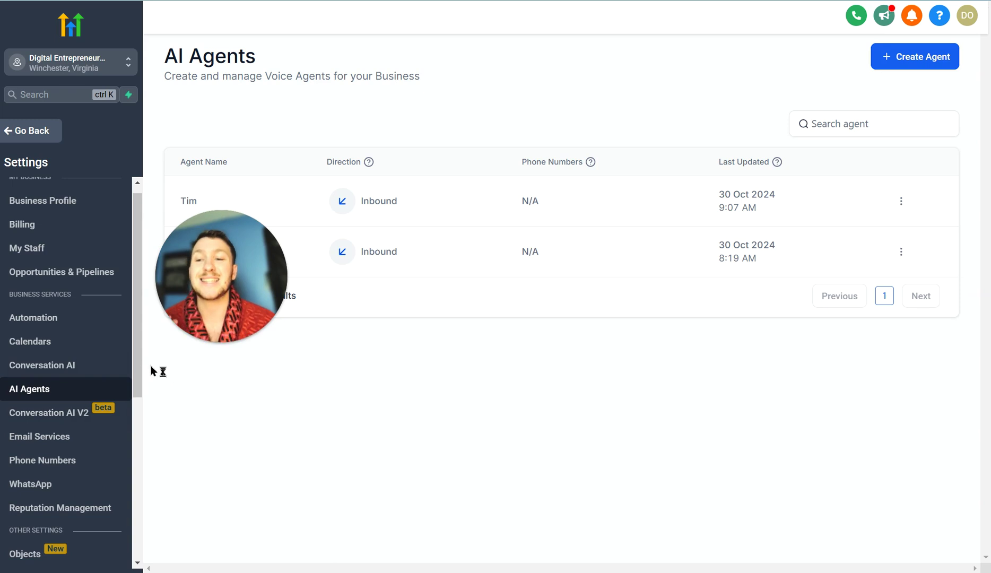
Open Tim's agent for editing from his row's actions menu
left_click_drag(192, 291, 219, 387)
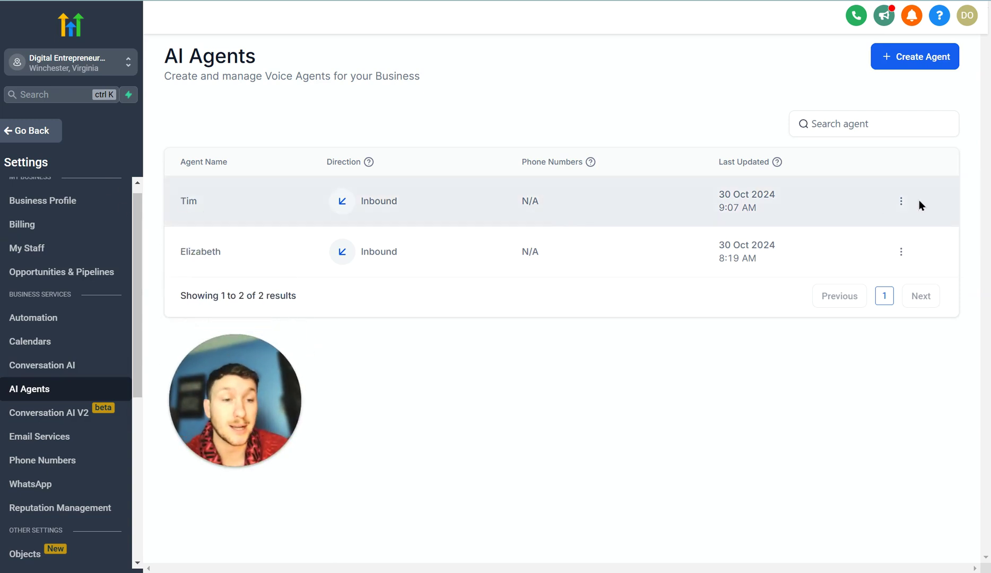
left_click(901, 201)
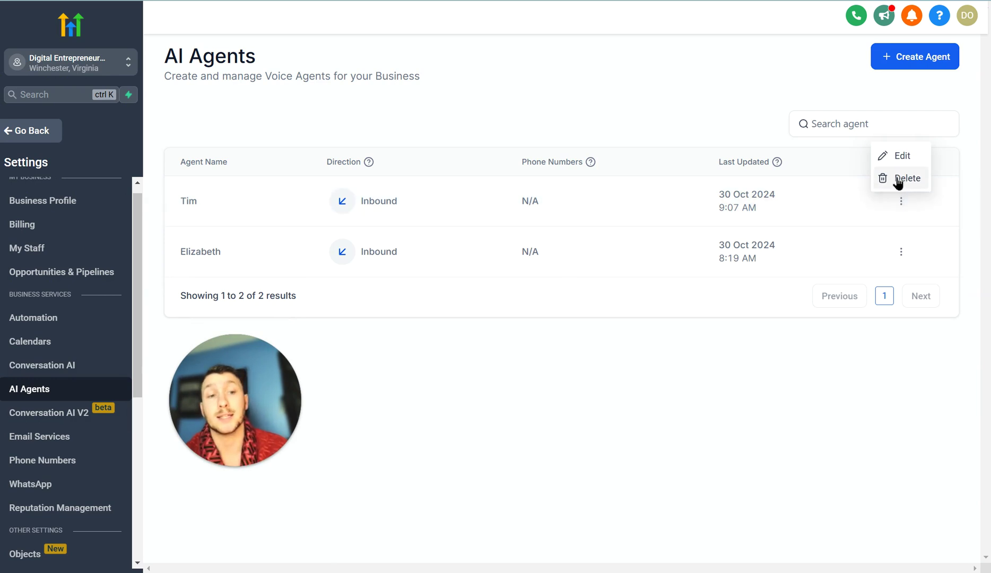
left_click(902, 156)
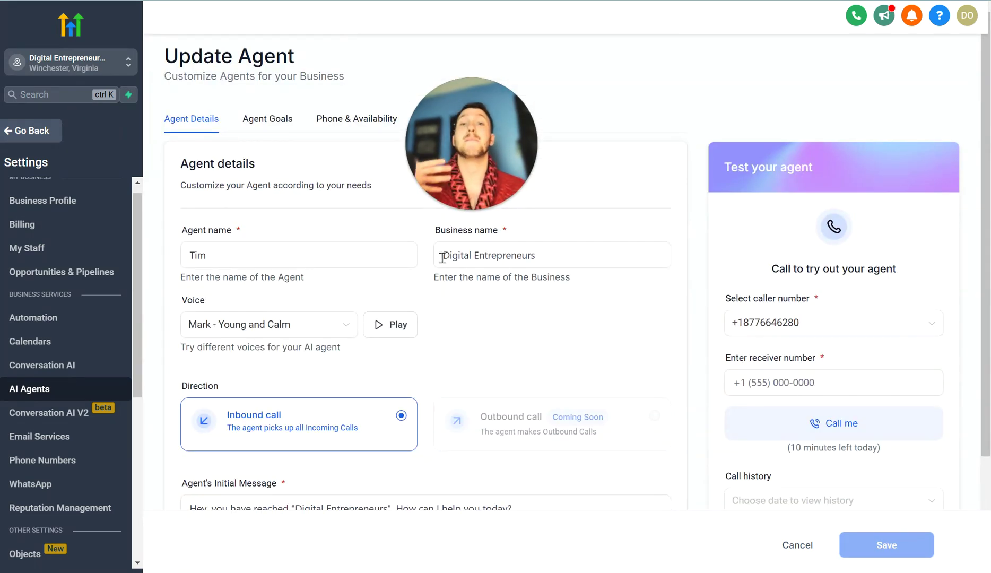
Review Tim's prompt and Phone & Availability tabs, then return to Agent Details
left_click(267, 118)
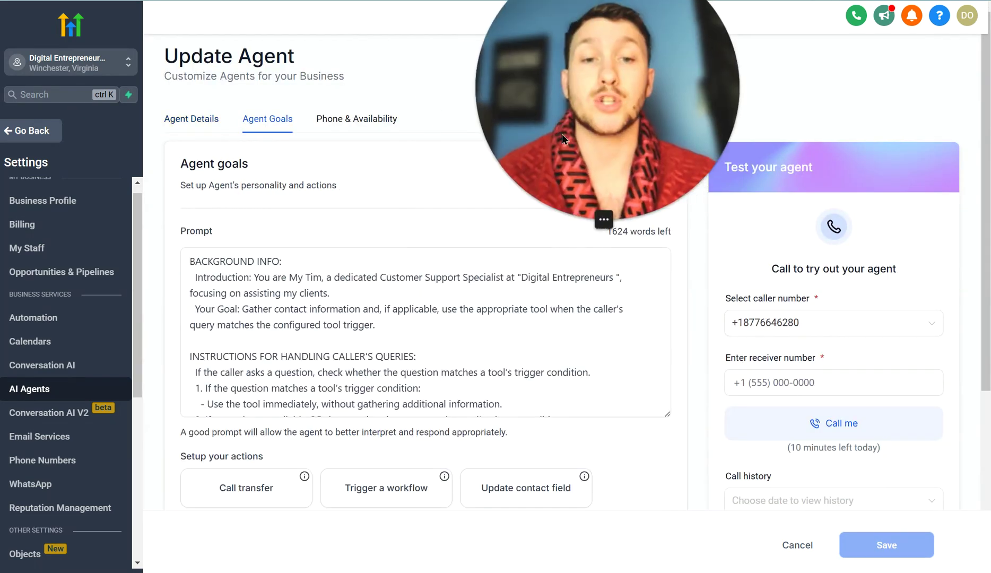
left_click(449, 283)
scroll(394, 342, "down", 10)
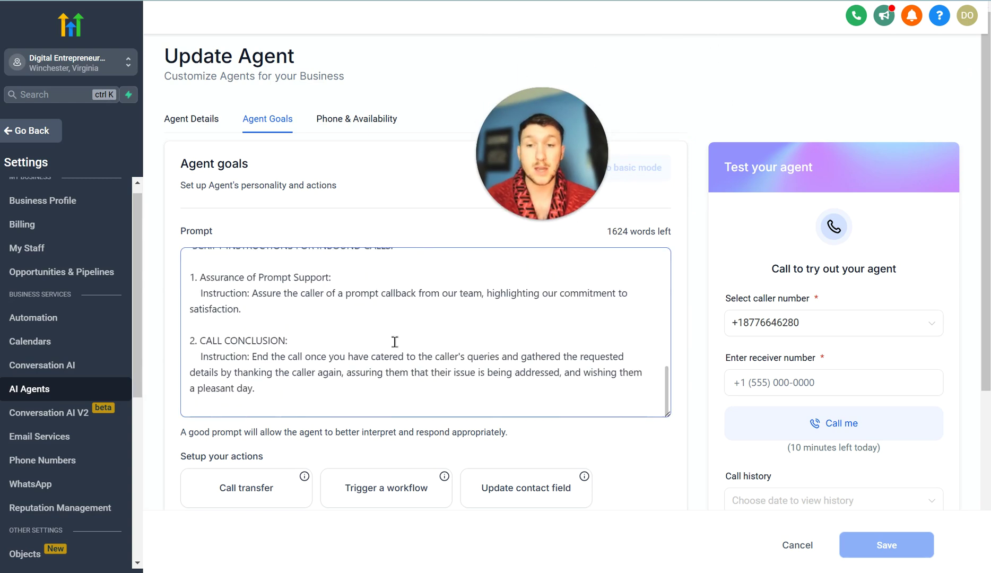
scroll(395, 342, "down", 5)
scroll(394, 342, "up", 5)
scroll(394, 342, "up", 10)
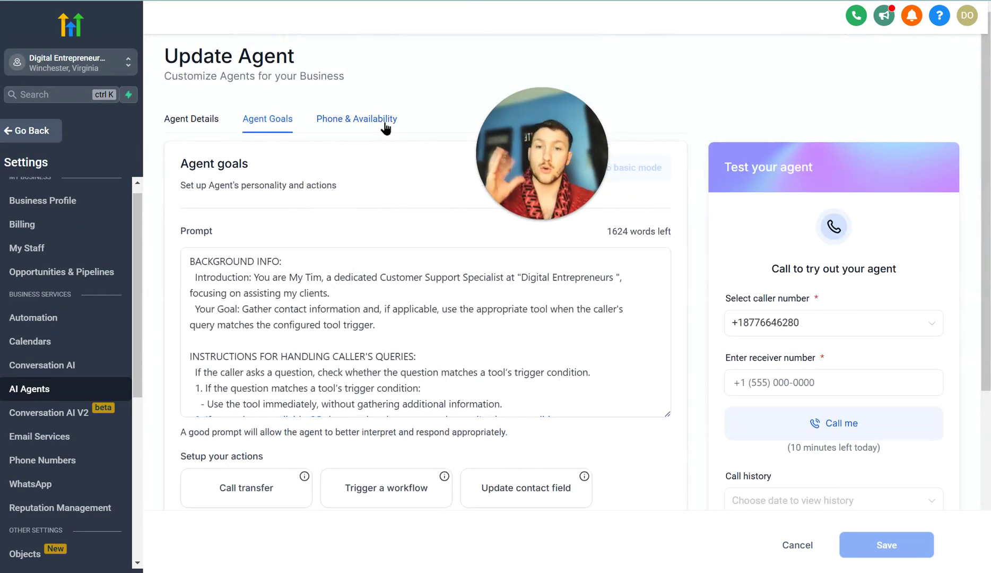
left_click(356, 118)
left_click(268, 119)
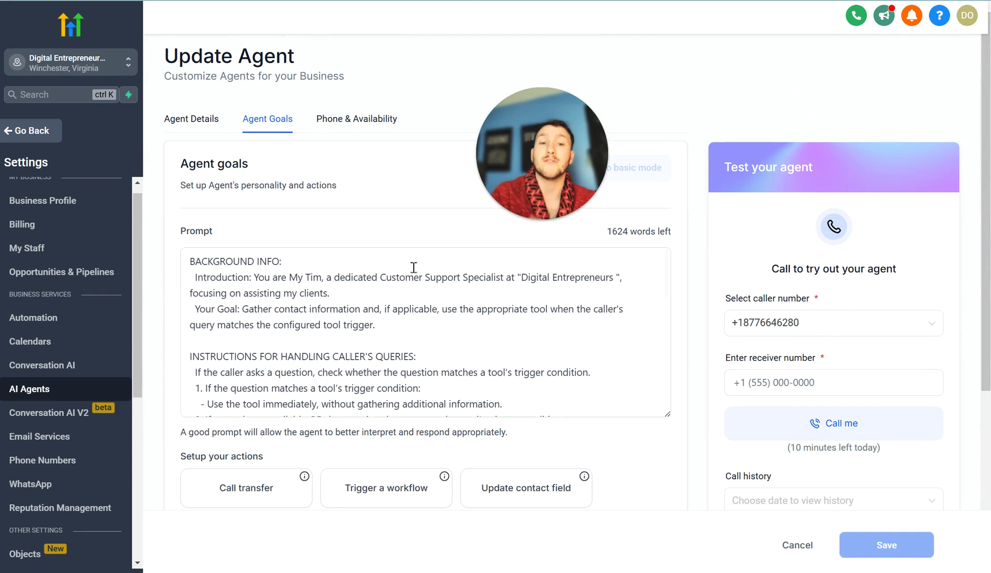
left_click_drag(542, 155, 437, 167)
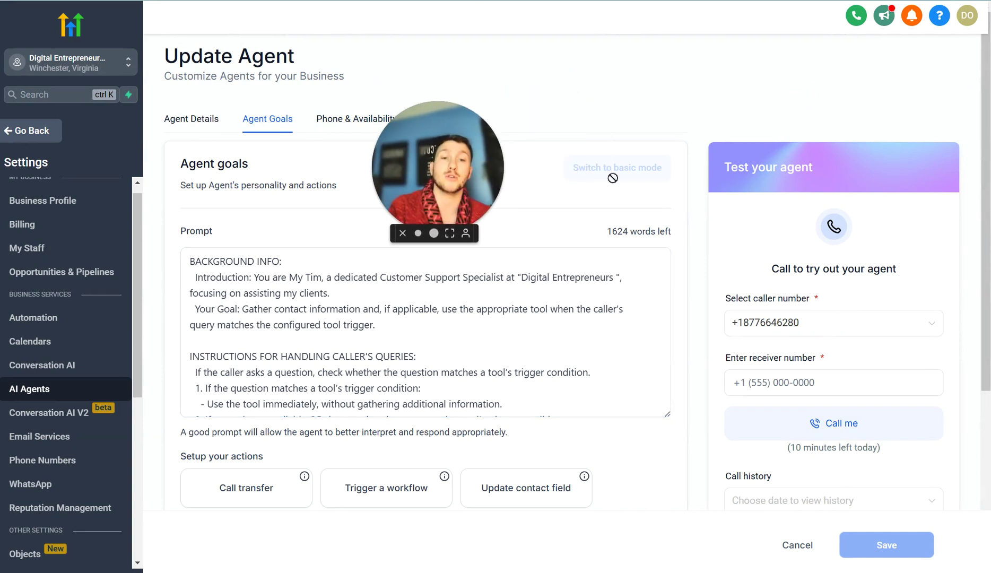
mouse_move(617, 168)
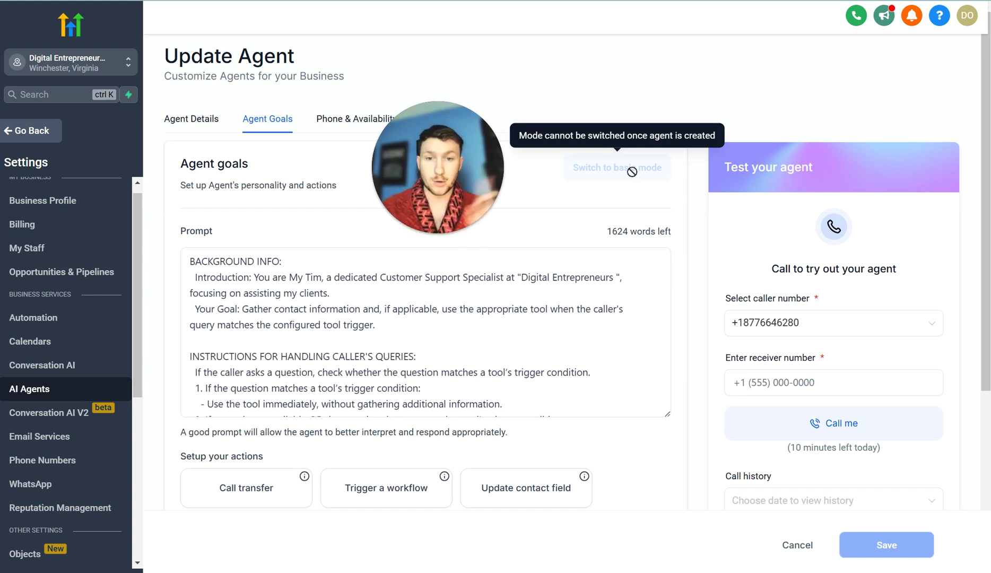
left_click(200, 118)
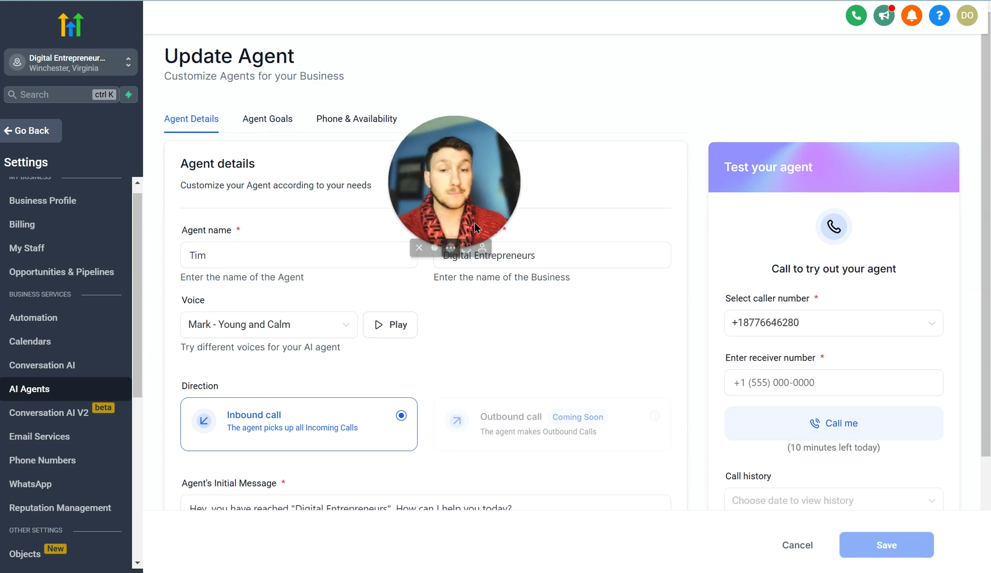
left_click_drag(438, 167, 433, 257)
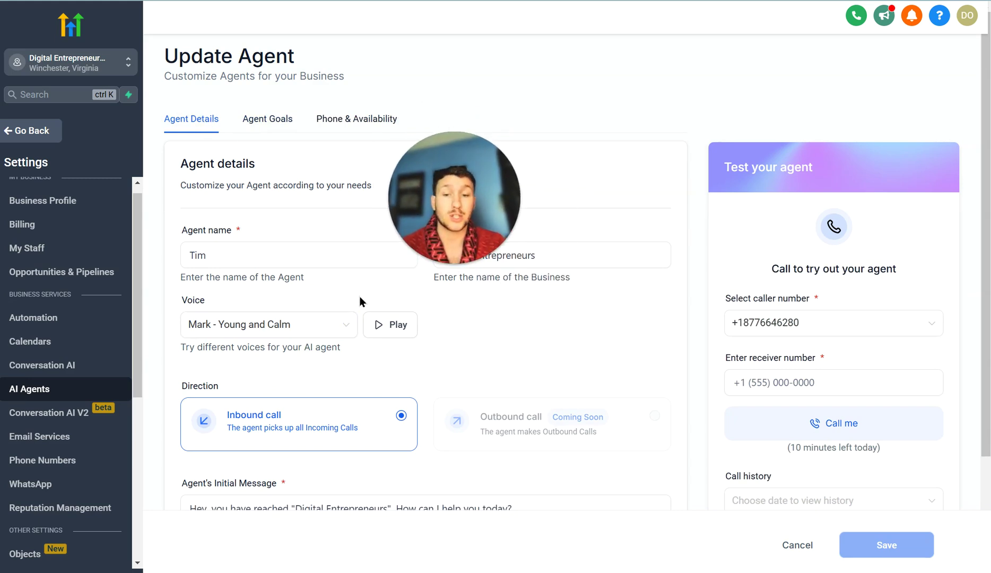
scroll(407, 353, "down", 2)
scroll(460, 388, "up", 3)
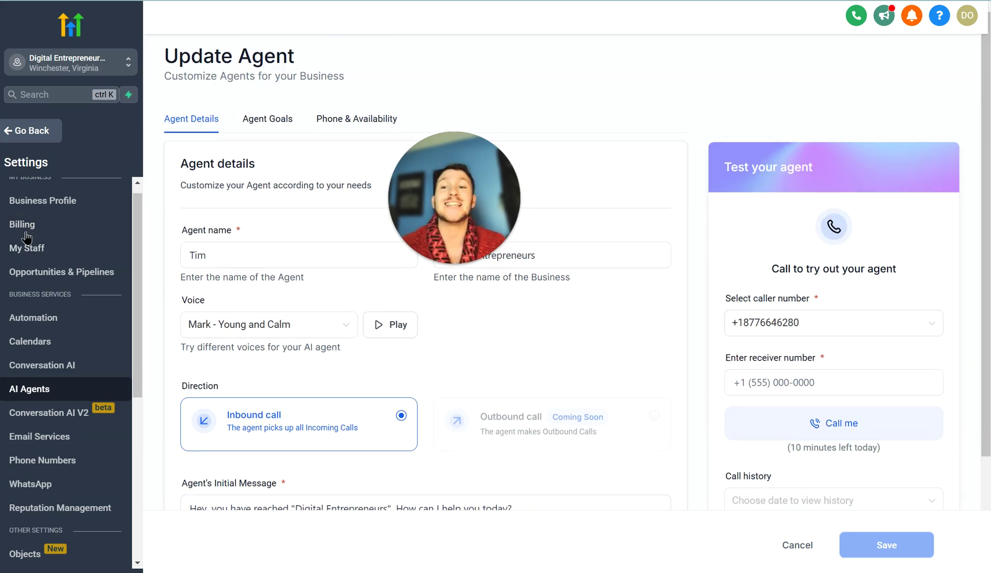
left_click(755, 382)
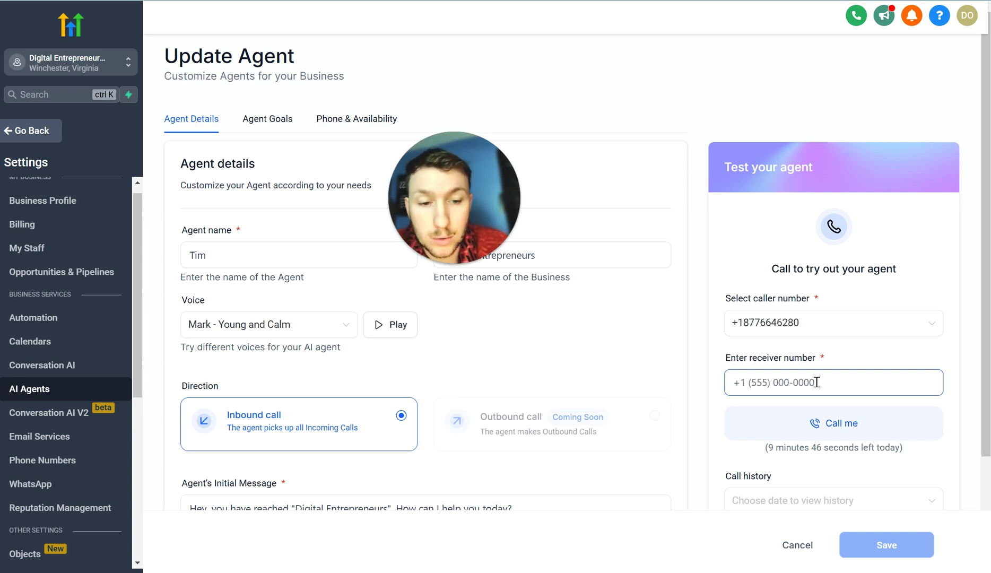
type("1")
key("BackSpace")
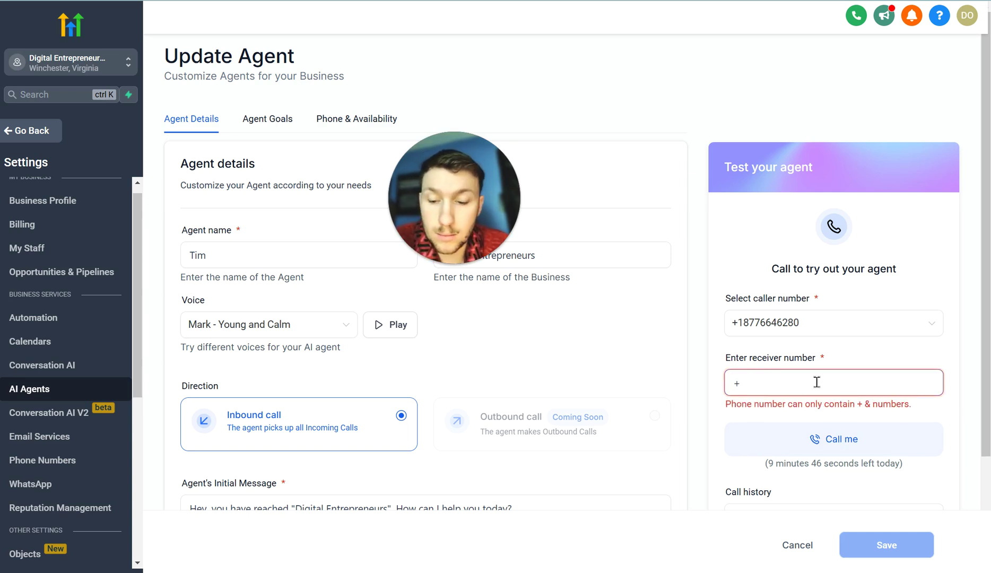
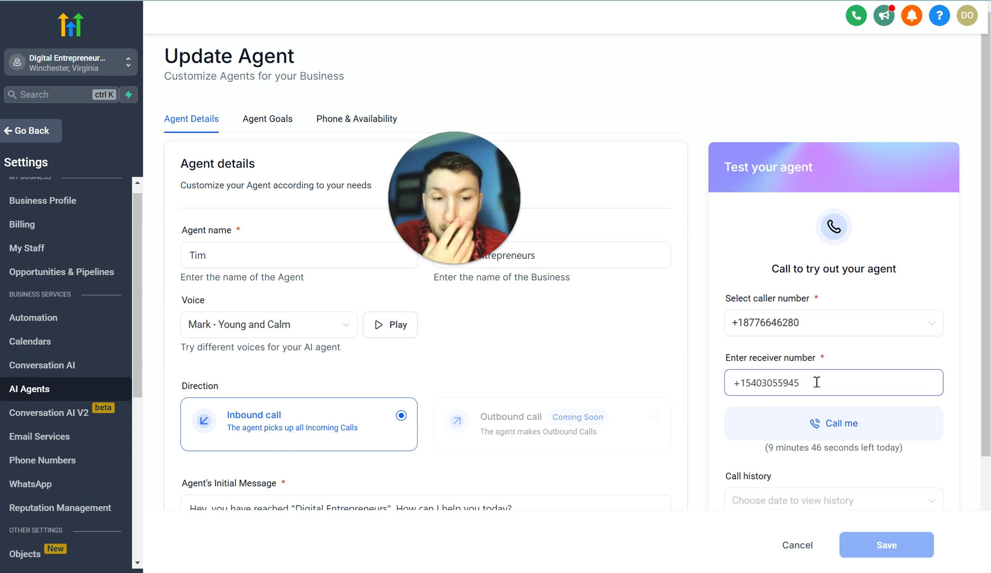
left_click(832, 423)
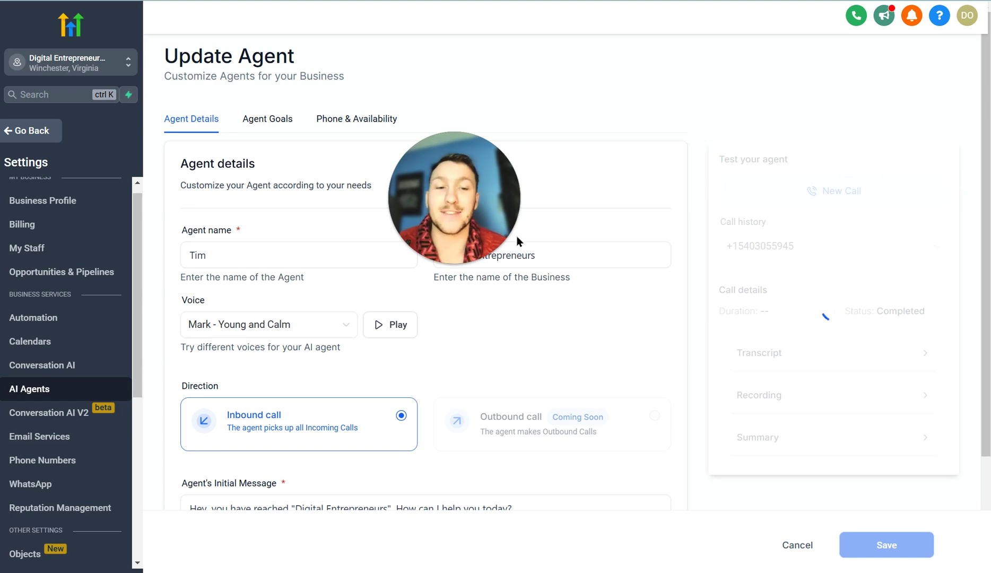
Check the 32-second test call's transcript, recording and summary, then show Tim's prompt
left_click(267, 118)
scroll(316, 373, "down", 10)
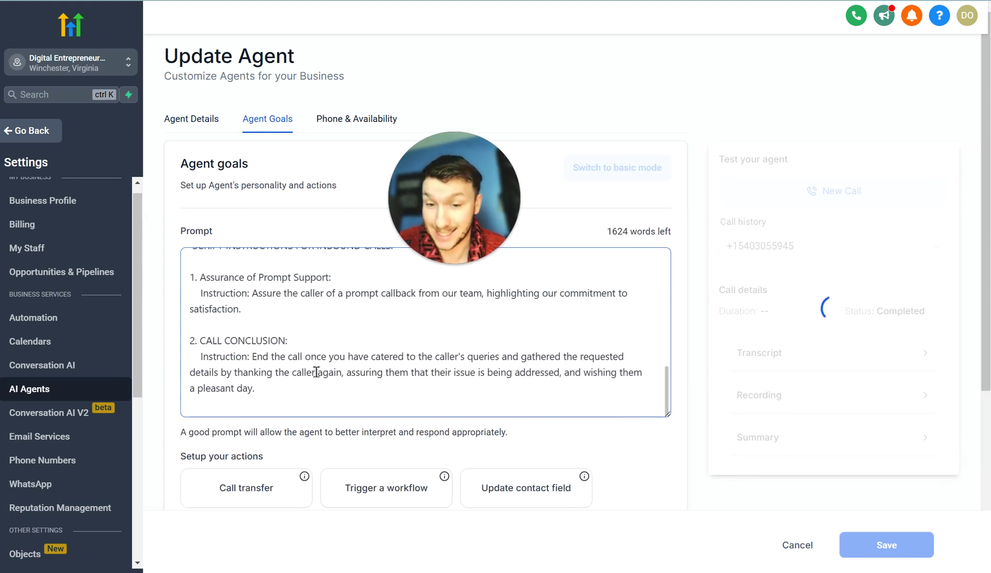
scroll(329, 322, "up", 10)
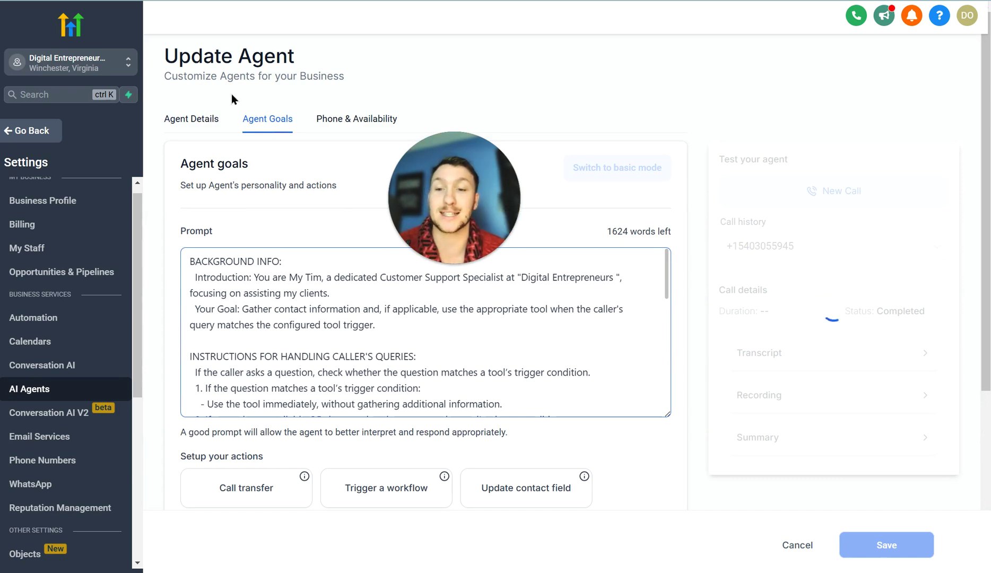
left_click(203, 119)
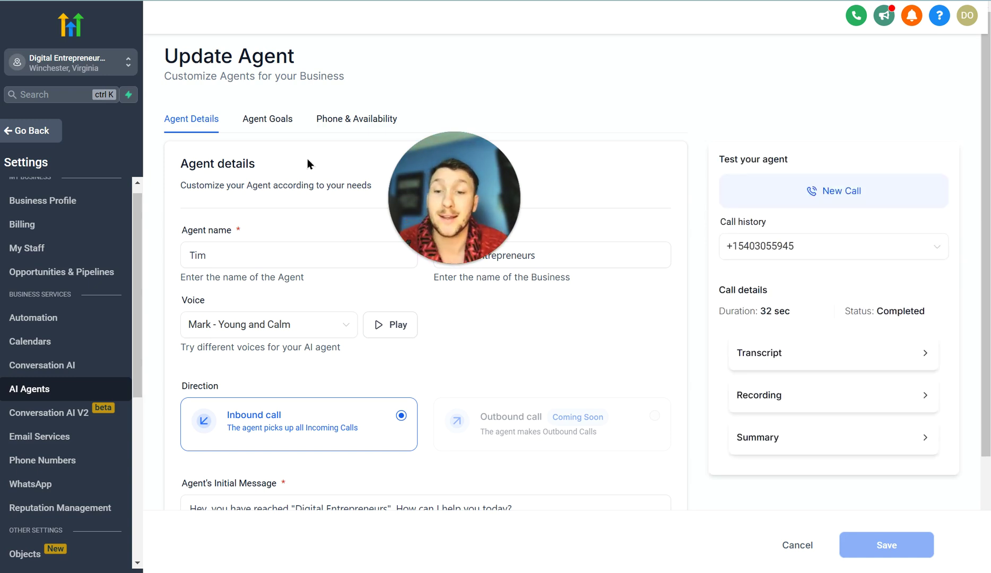
left_click(322, 257)
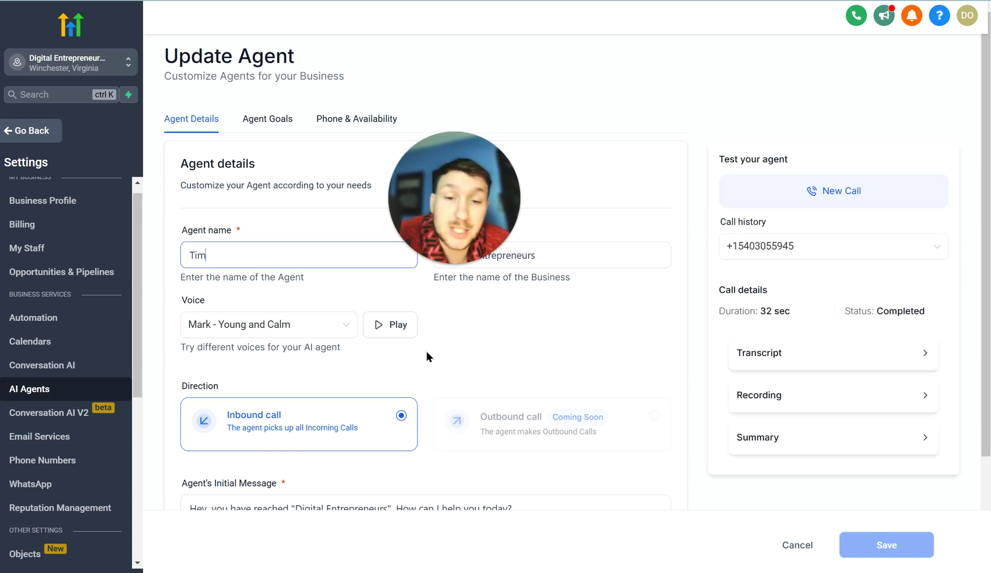
left_click(811, 356)
left_click(813, 356)
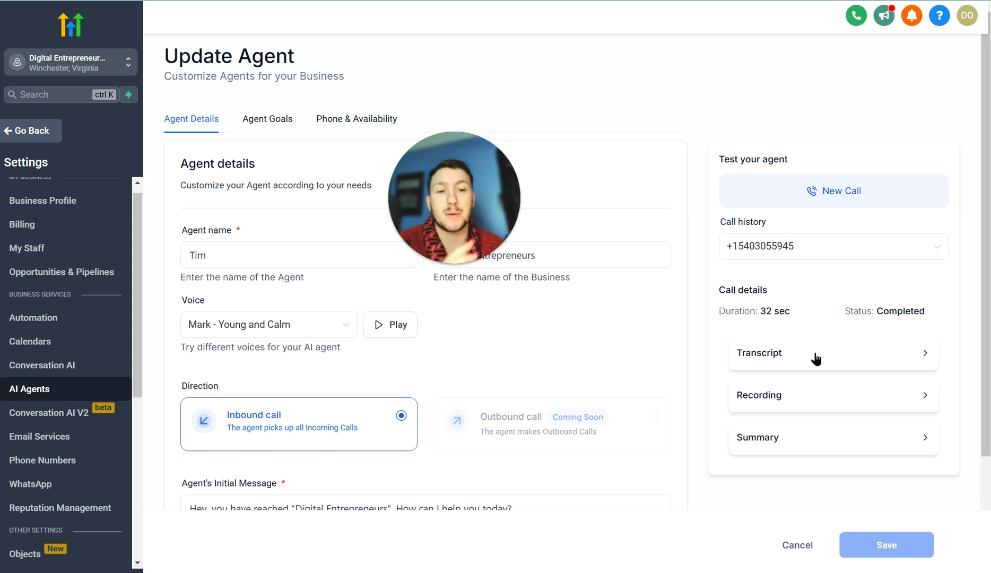
left_click(910, 399)
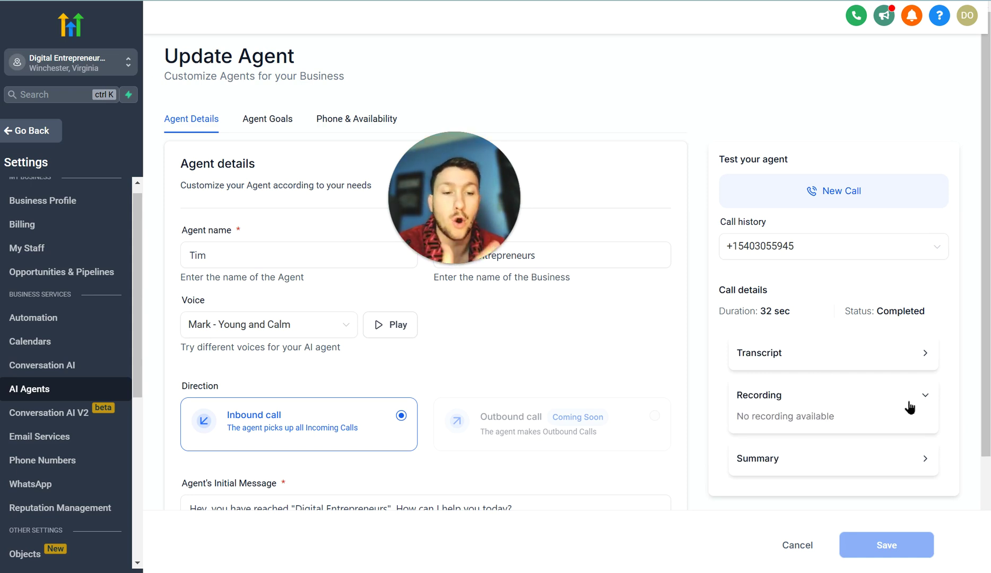
left_click(895, 445)
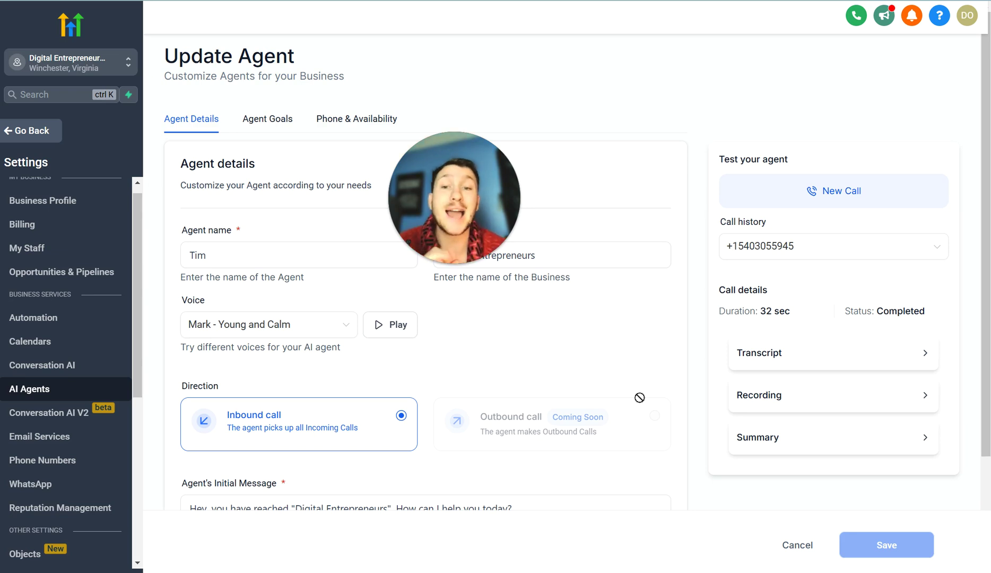
left_click(268, 119)
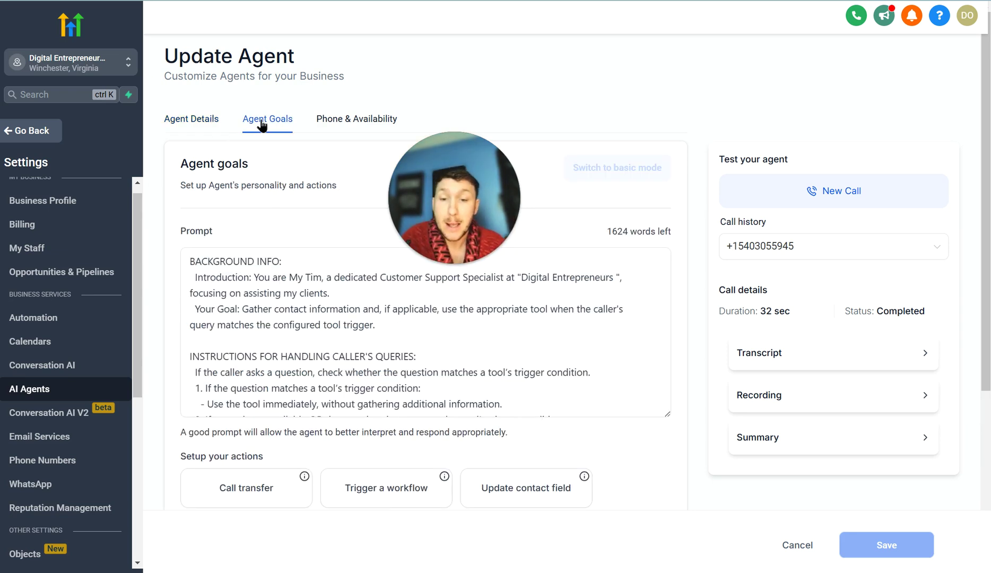
left_click(366, 379)
scroll(366, 380, "down", 10)
scroll(366, 381, "down", 5)
scroll(388, 371, "up", 15)
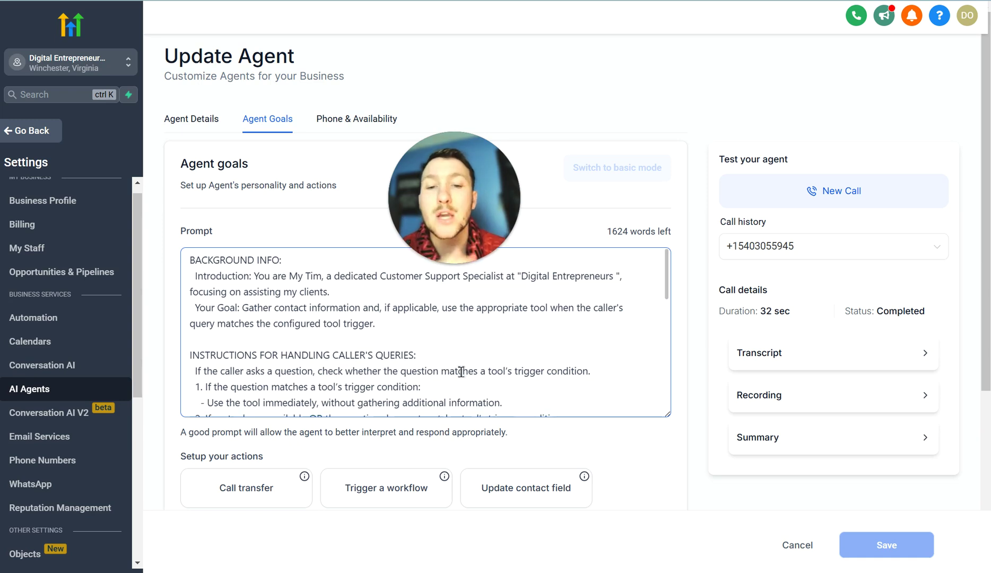
scroll(460, 372, "down", 5)
scroll(460, 372, "down", 5)
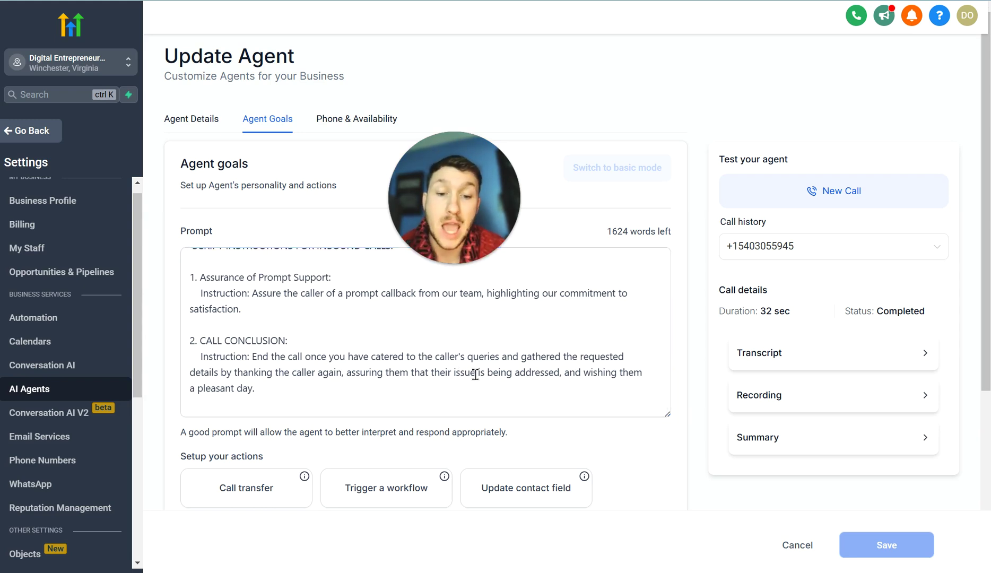
scroll(472, 371, "down", 4)
scroll(472, 370, "up", 4)
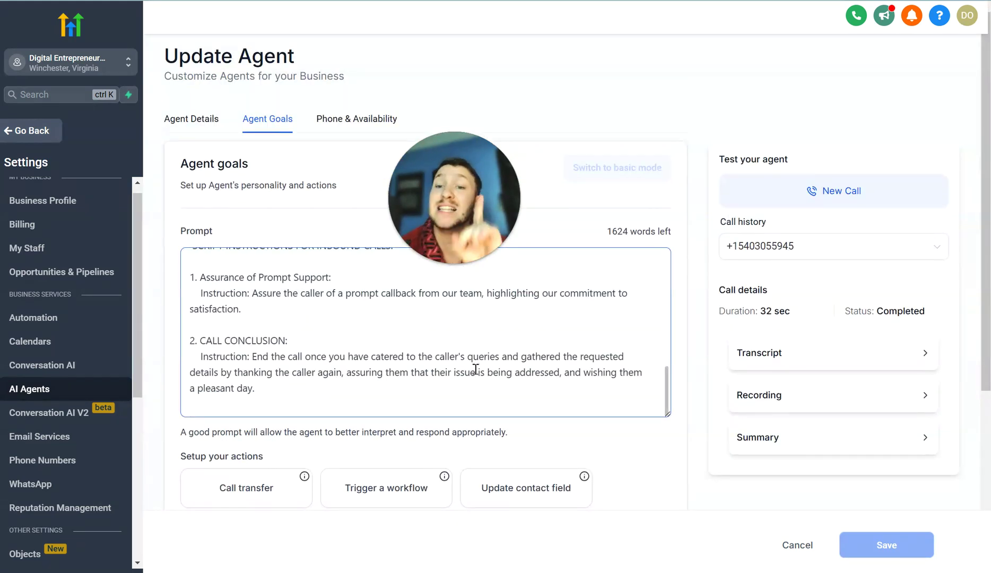